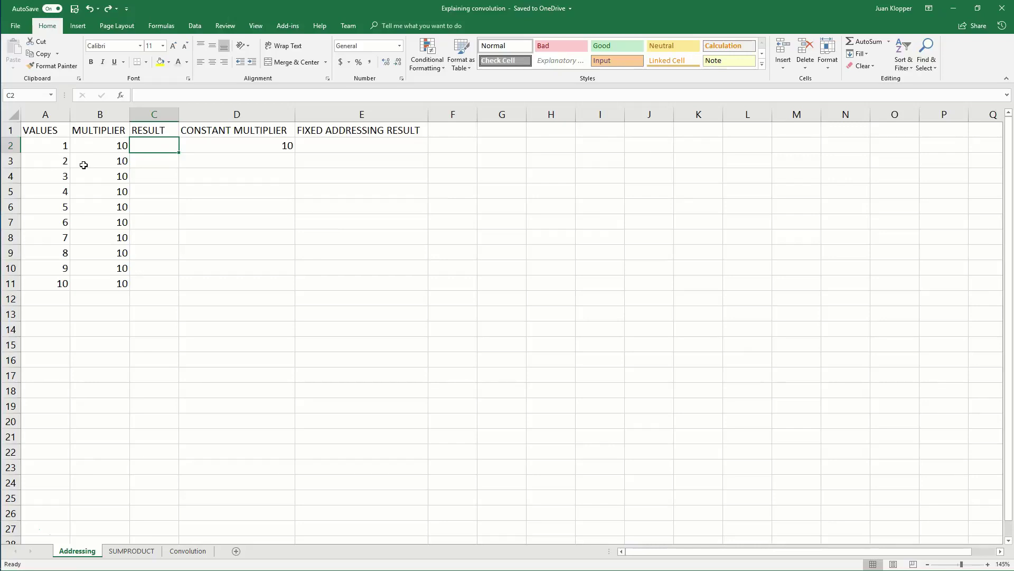
pyautogui.click(124, 551)
pyautogui.click(77, 551)
pyautogui.click(38, 147)
pyautogui.click(99, 144)
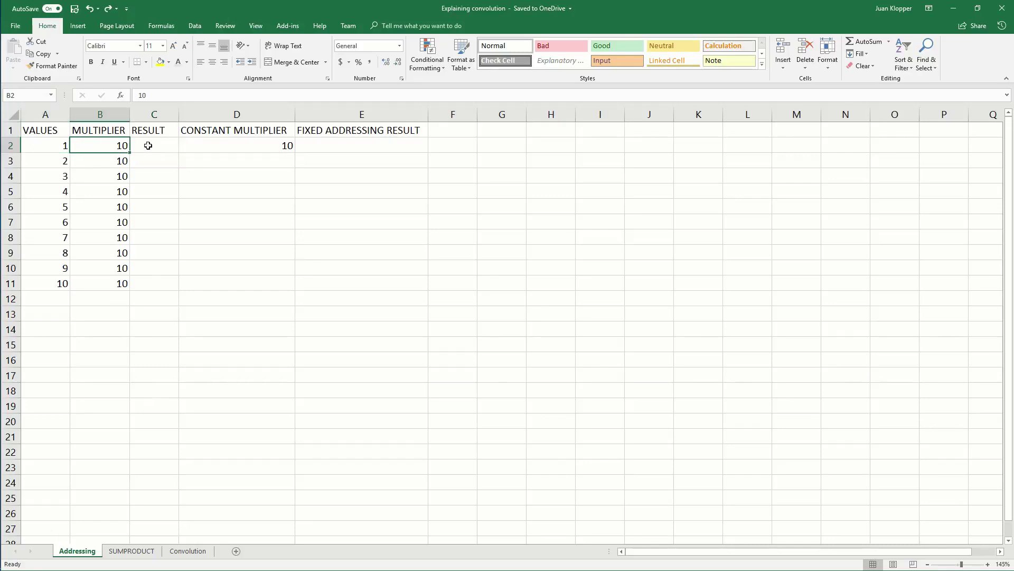
# Step: Enter the formula =A2*B2 in cell C2 and fill it down the RESULT column to C11
pyautogui.click(154, 145)
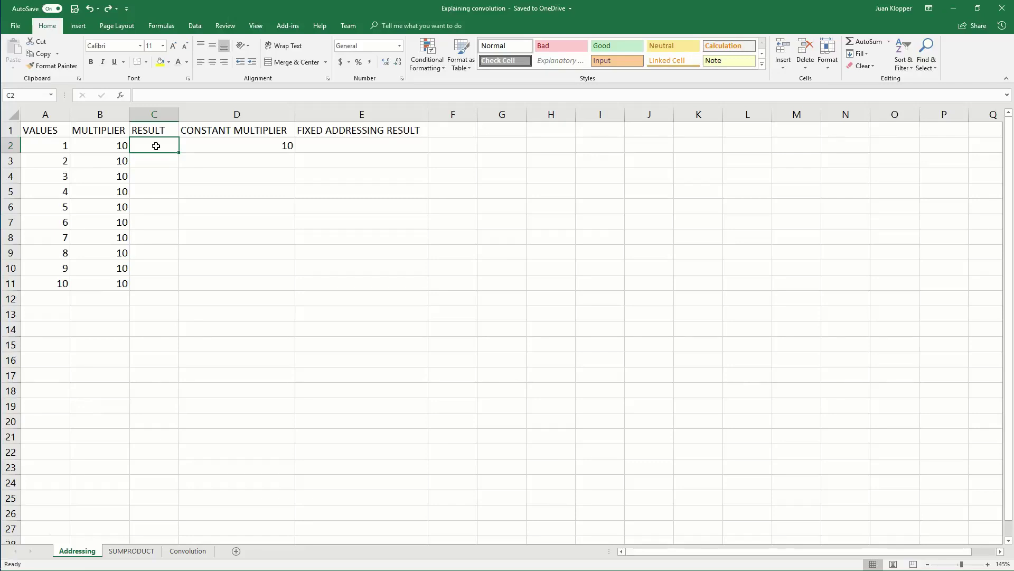
pyautogui.write('=1*')
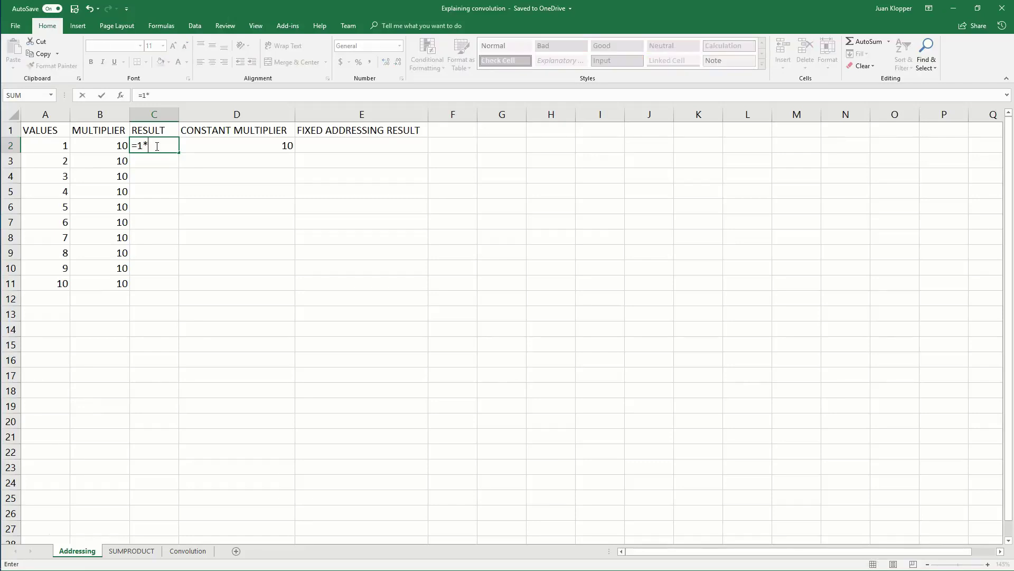
pyautogui.write('10')
pyautogui.press('BackSpace')
pyautogui.press('BackSpace')
pyautogui.press('BackSpace')
pyautogui.press('BackSpace')
pyautogui.click(54, 145)
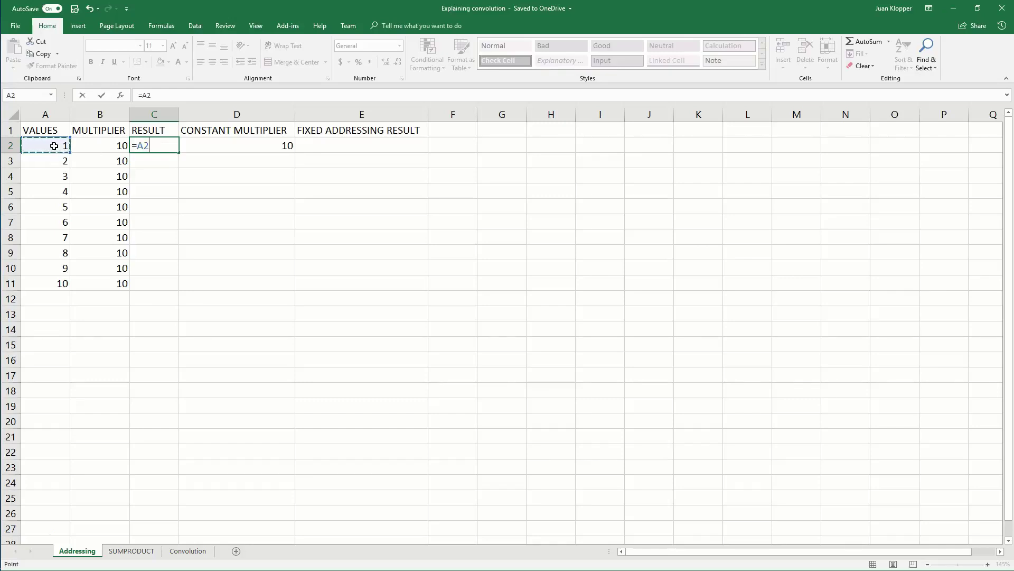
pyautogui.write('*')
pyautogui.click(102, 144)
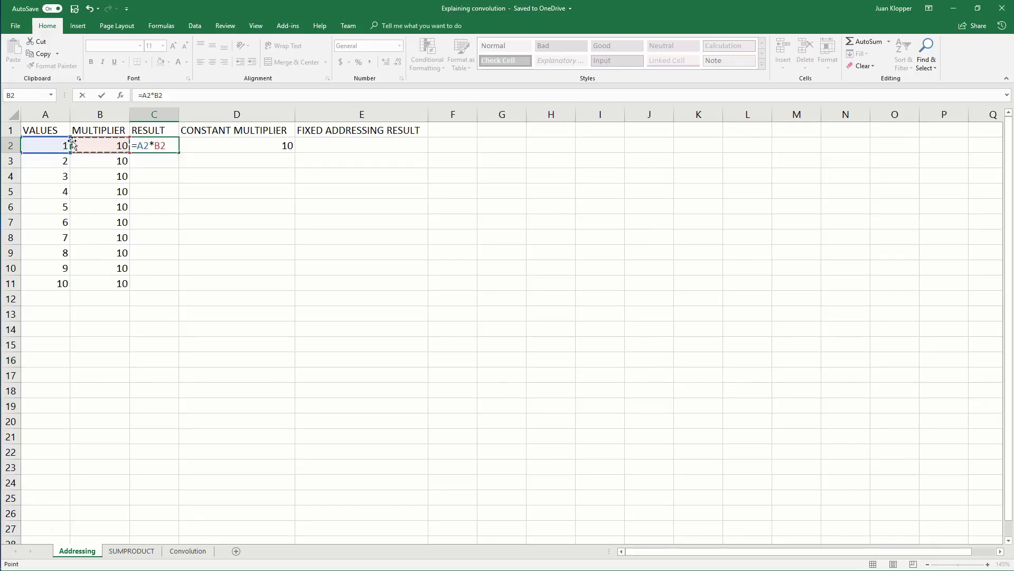
pyautogui.press('Return')
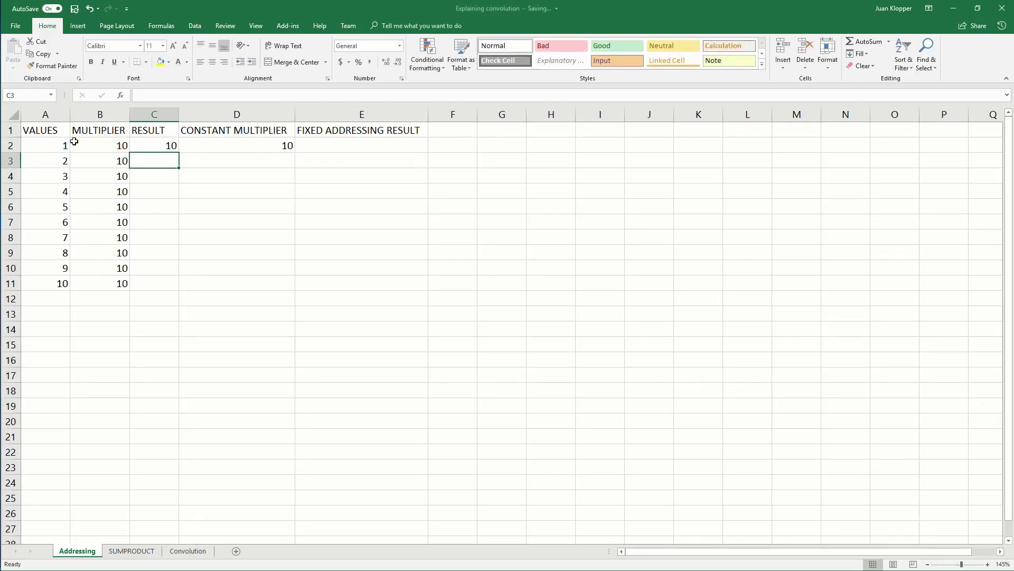
pyautogui.click(141, 145)
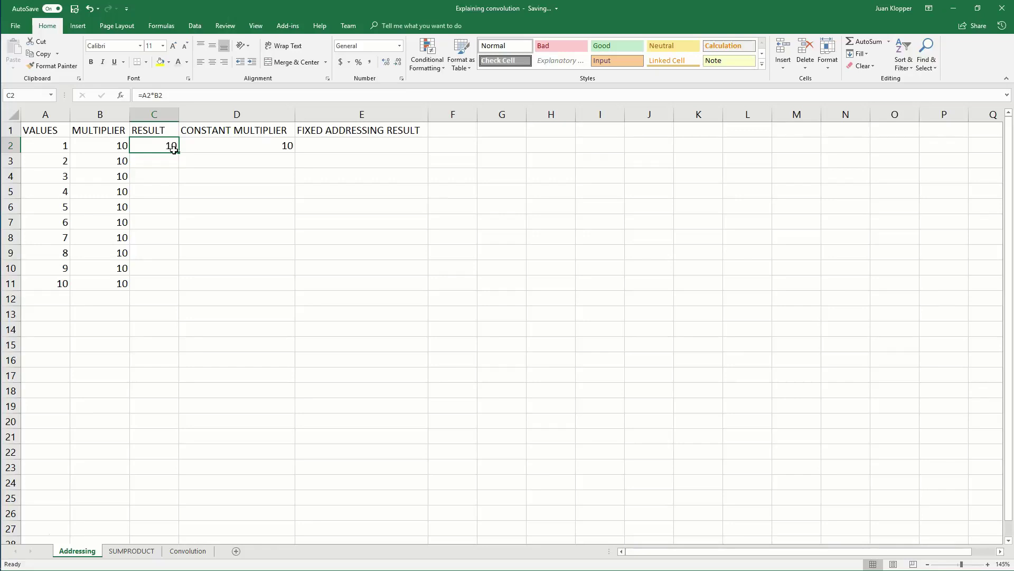
pyautogui.moveTo(179, 153); pyautogui.dragTo(173, 291)
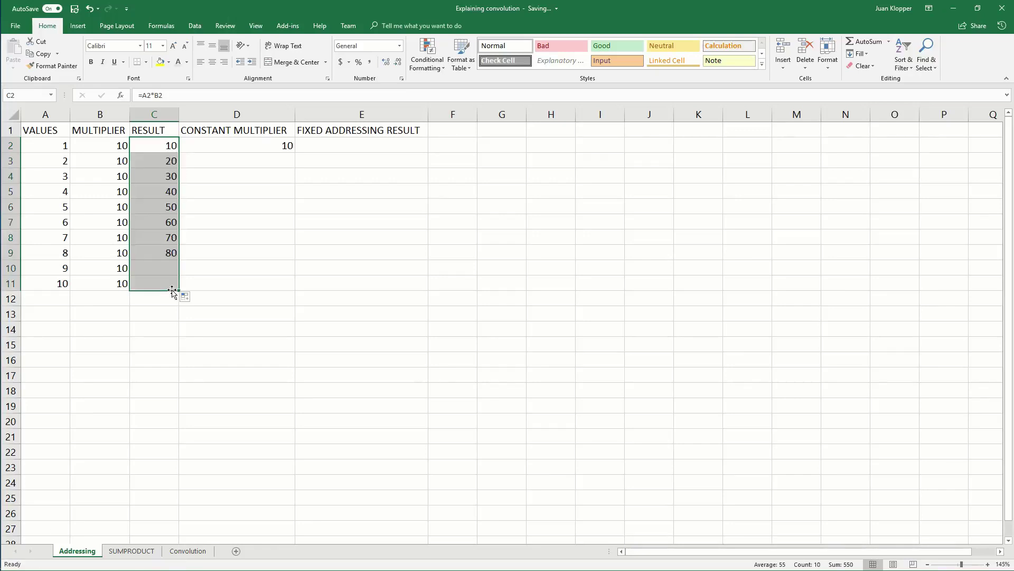
# Step: Examine how the cell references change in the copied formulas in C2, C3 and C4
pyautogui.click(146, 164)
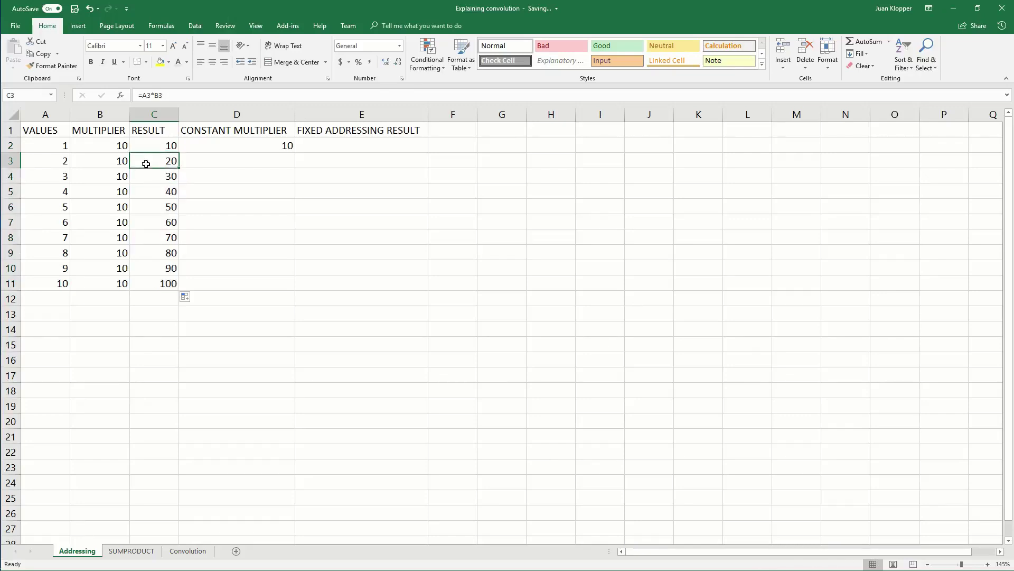
pyautogui.click(153, 176)
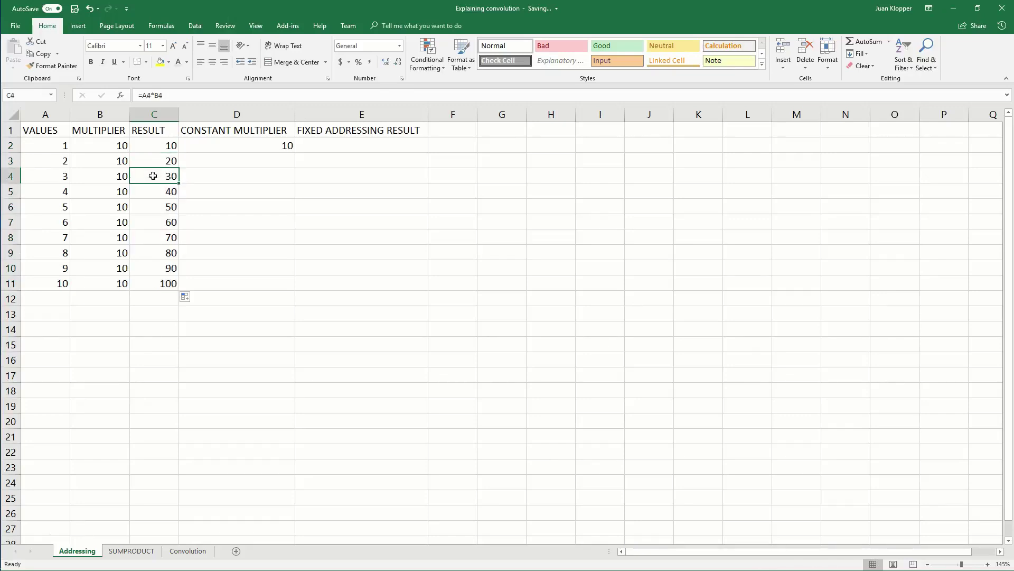
pyautogui.click(155, 166)
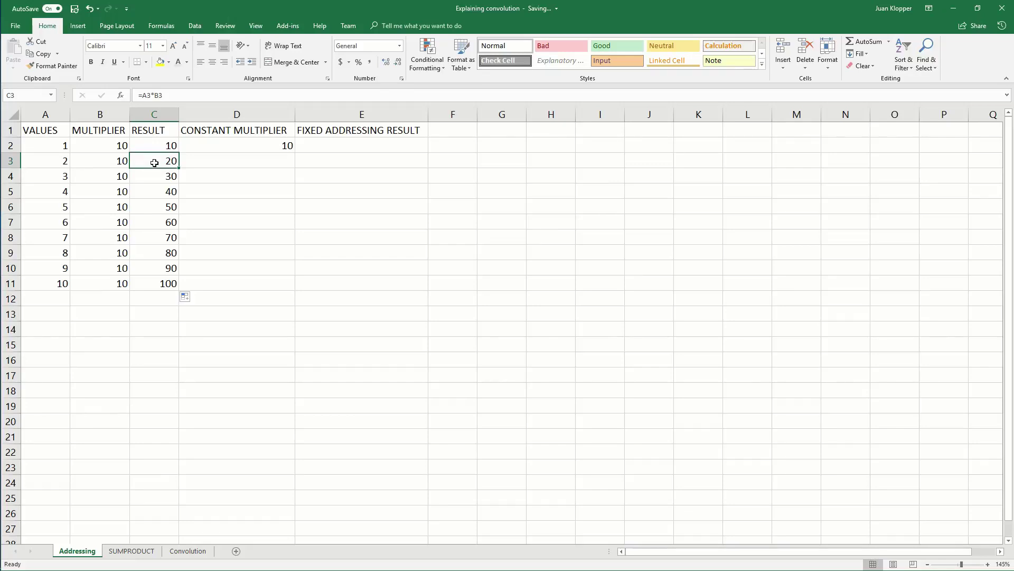
pyautogui.click(96, 162)
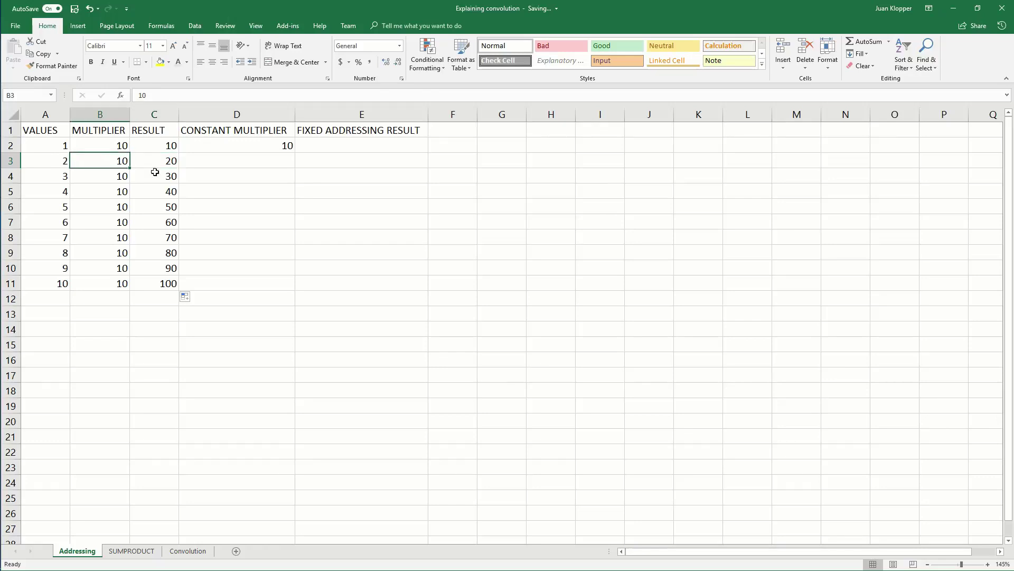
pyautogui.click(153, 159)
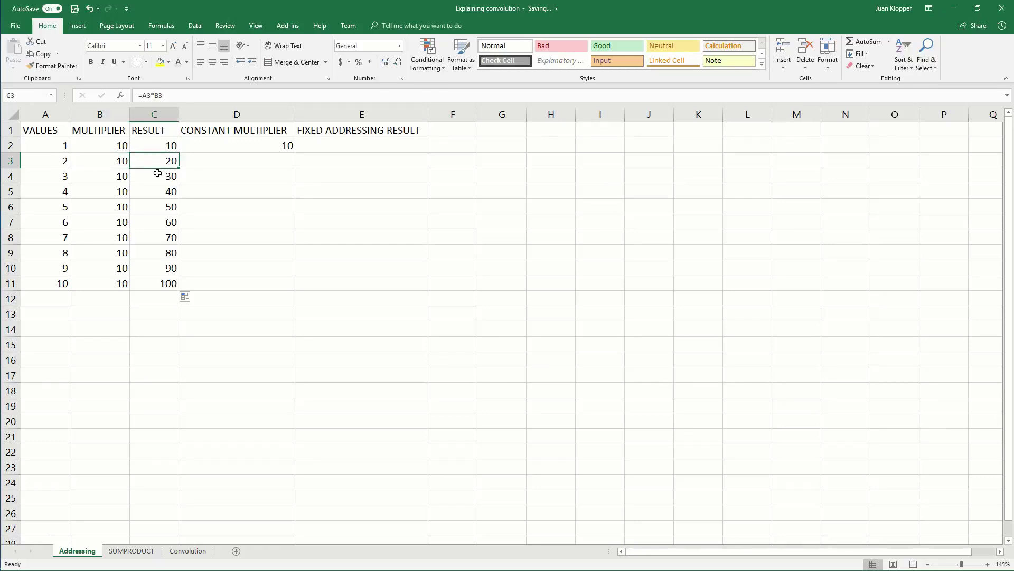
pyautogui.click(157, 173)
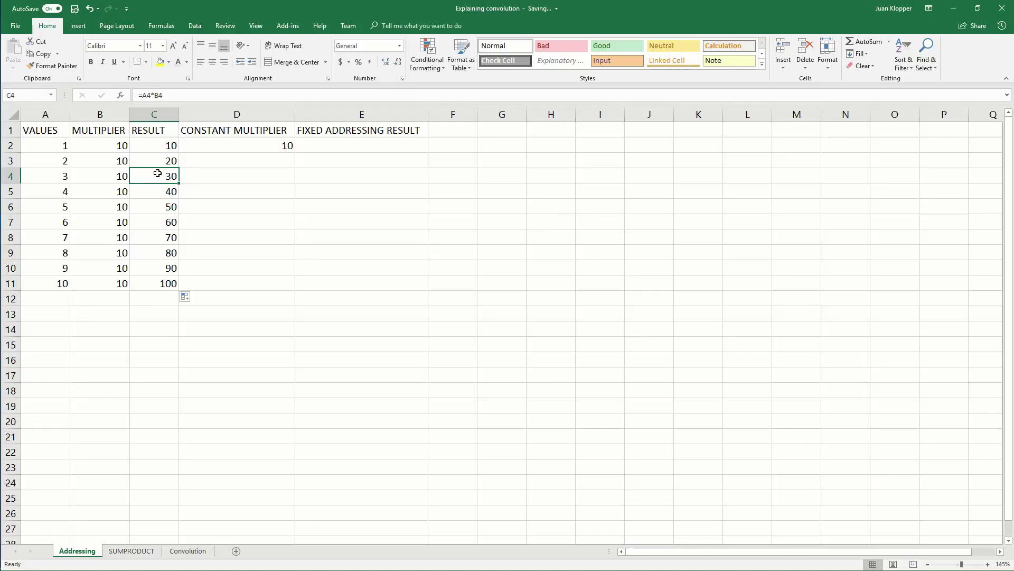
pyautogui.click(123, 174)
pyautogui.click(149, 174)
pyautogui.click(161, 161)
pyautogui.click(163, 148)
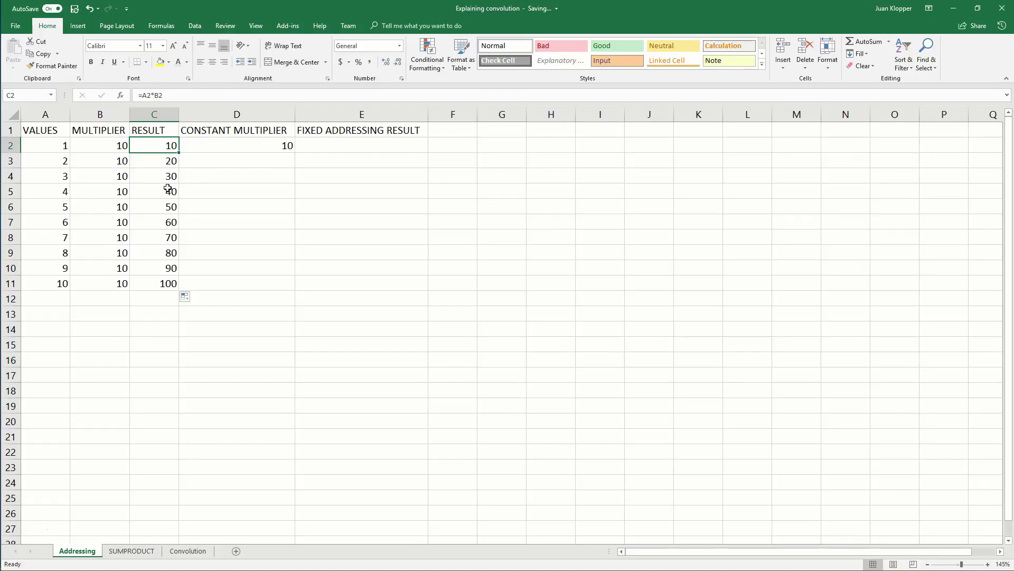
# Step: Enter =A2*$D$2 in cell E2, with an absolute reference to the constant multiplier, and fill it down to E3
pyautogui.click(221, 144)
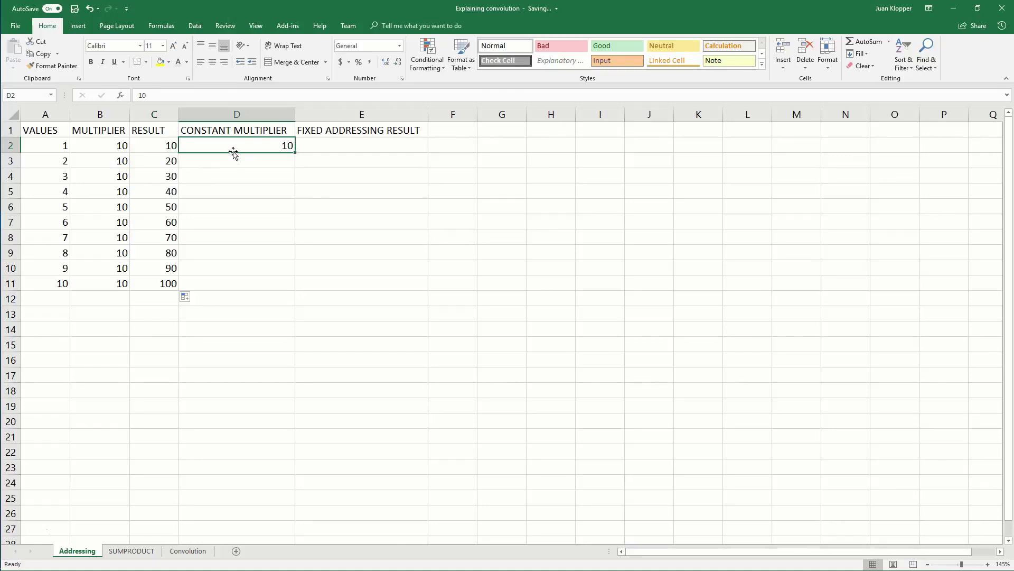
pyautogui.click(318, 148)
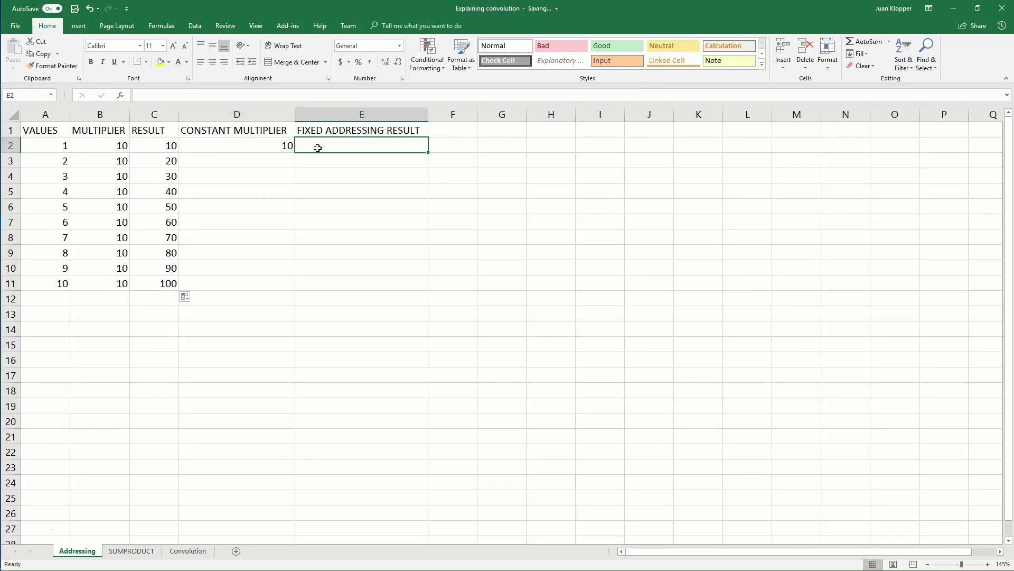
pyautogui.write('=')
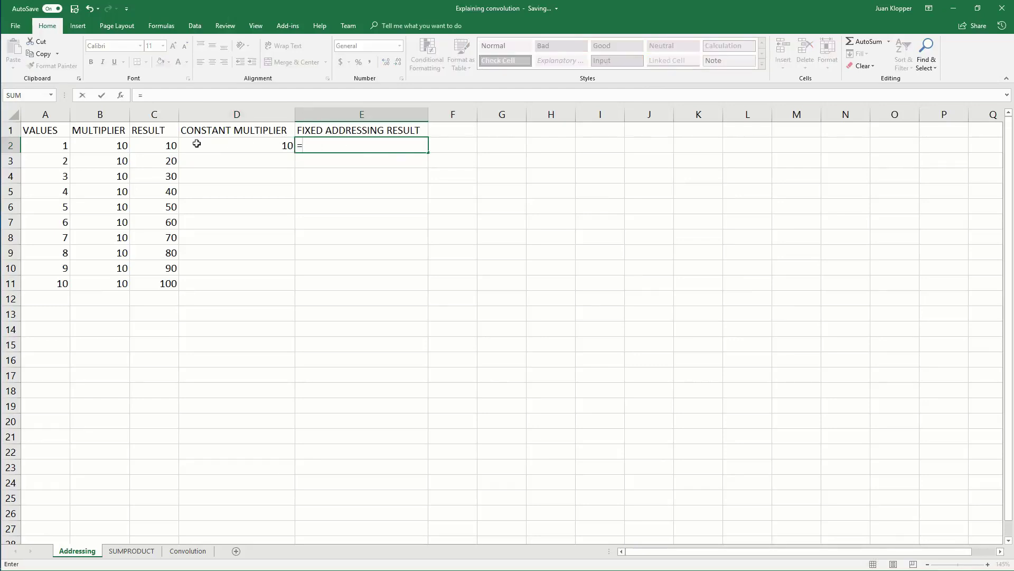
pyautogui.click(57, 145)
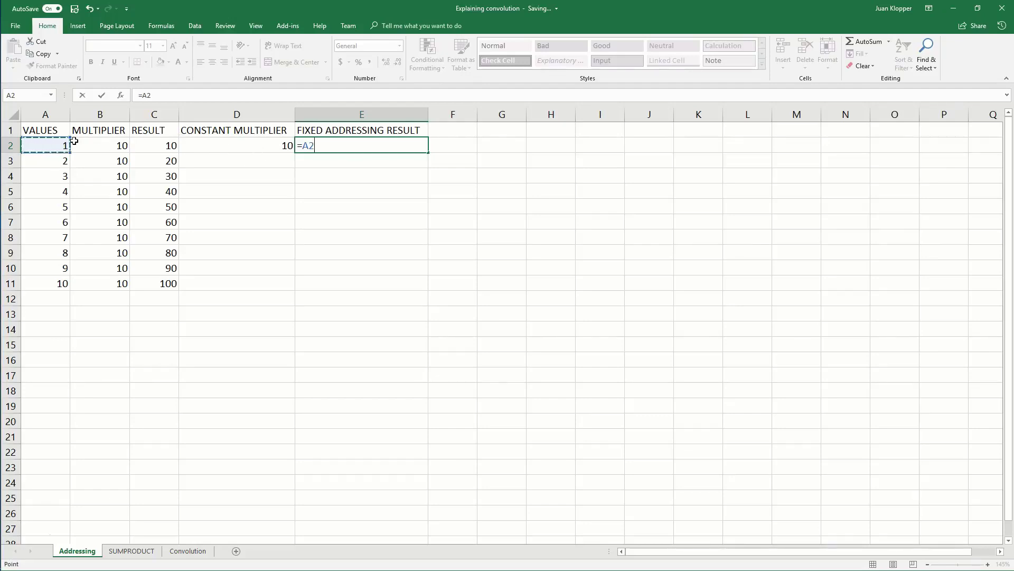
pyautogui.write('*')
pyautogui.click(267, 145)
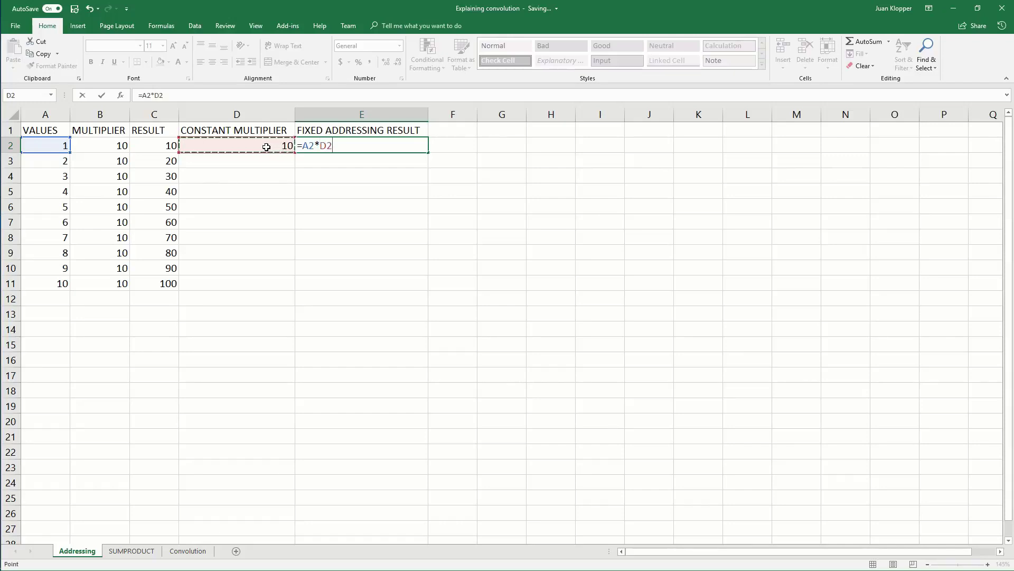
pyautogui.press('F4')
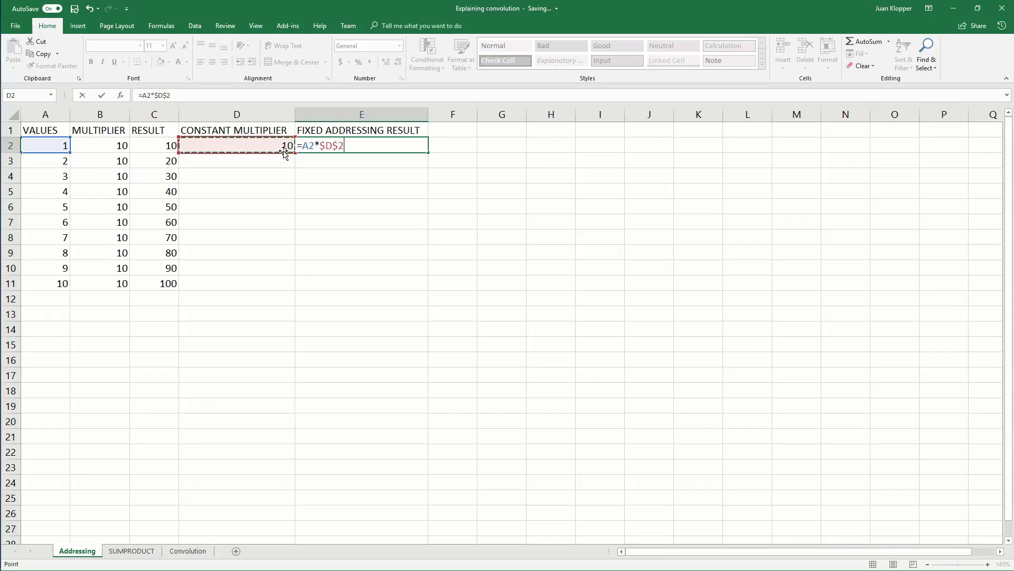
pyautogui.press('Return')
pyautogui.click(377, 153)
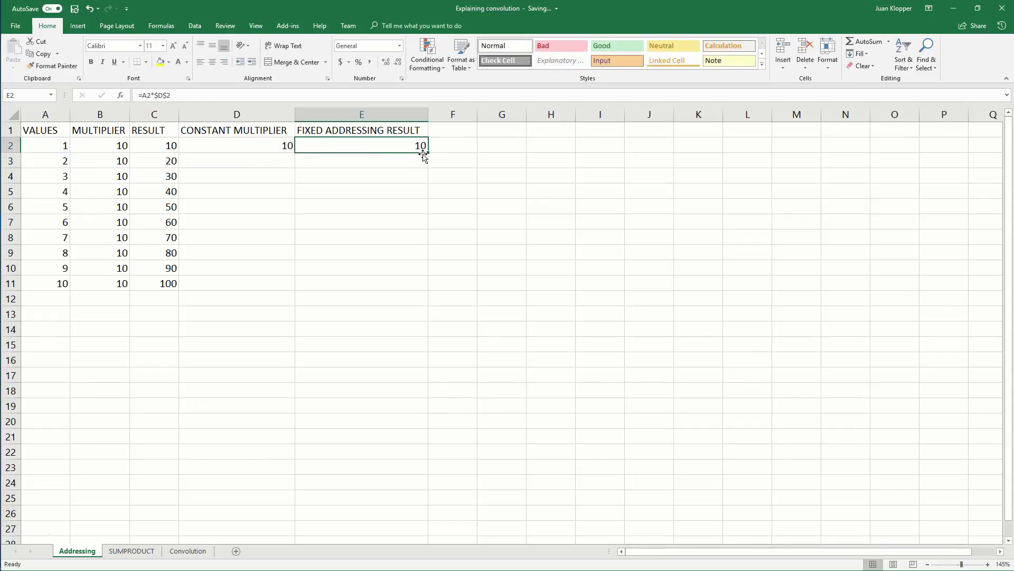
pyautogui.moveTo(428, 152)
pyautogui.mouseDown()
pyautogui.moveTo(421, 178)
pyautogui.moveTo(421, 163)
pyautogui.mouseUp()
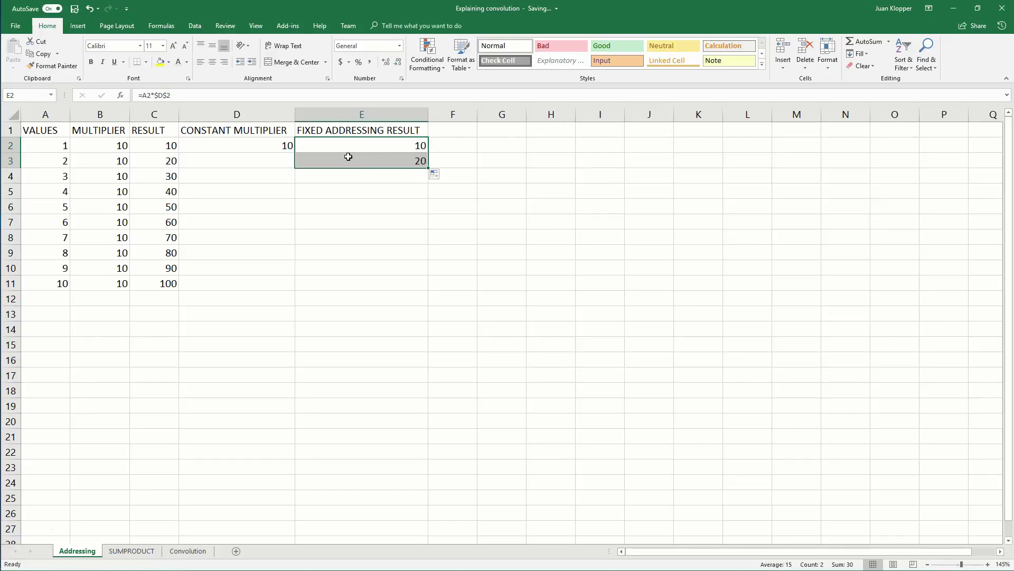
# Step: Fill the formula in E2 down the FIXED ADDRESSING RESULT column to E11
pyautogui.click(259, 164)
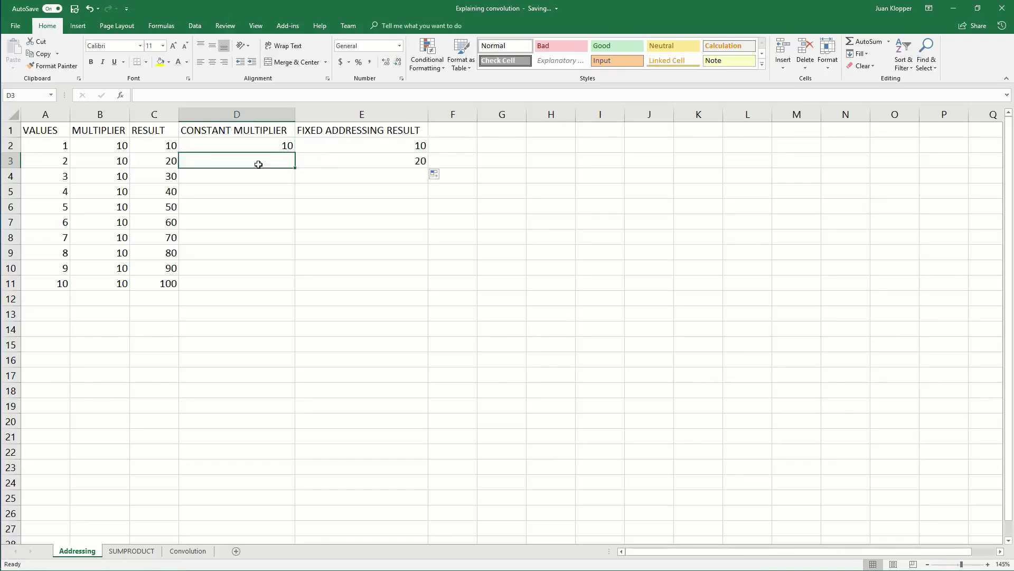
pyautogui.click(392, 161)
pyautogui.click(271, 156)
pyautogui.click(285, 147)
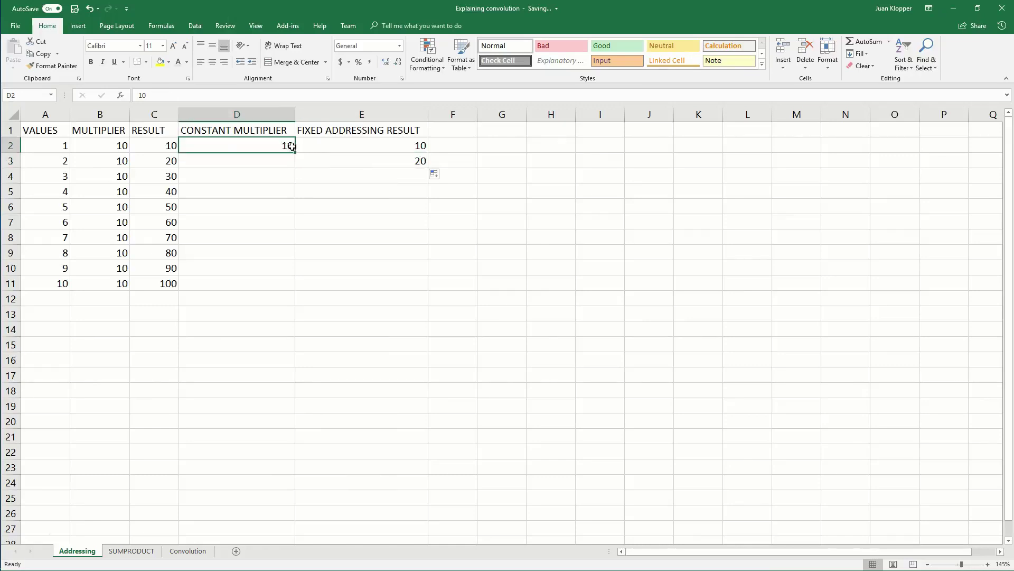
pyautogui.click(331, 141)
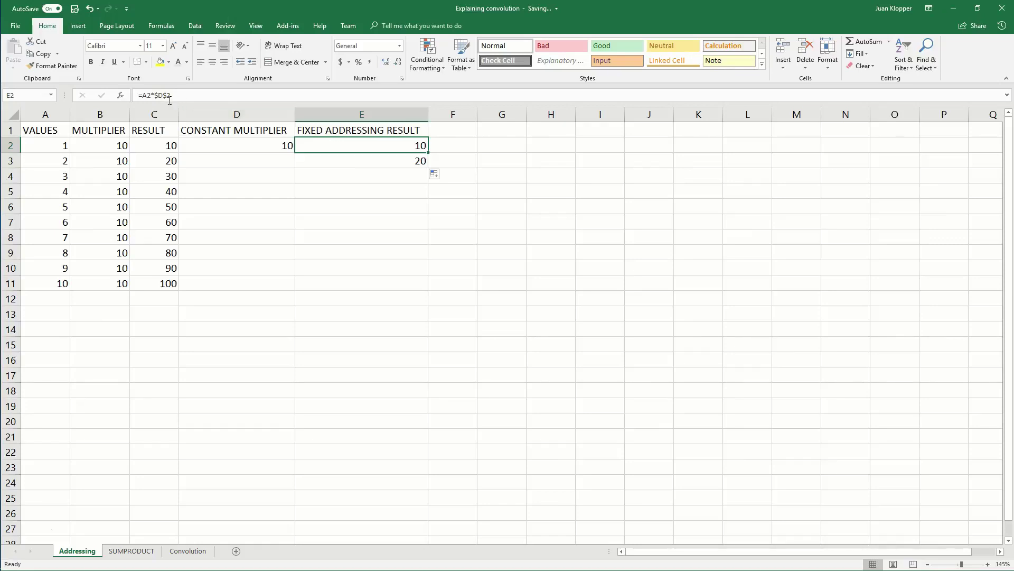
pyautogui.moveTo(427, 154); pyautogui.dragTo(420, 286)
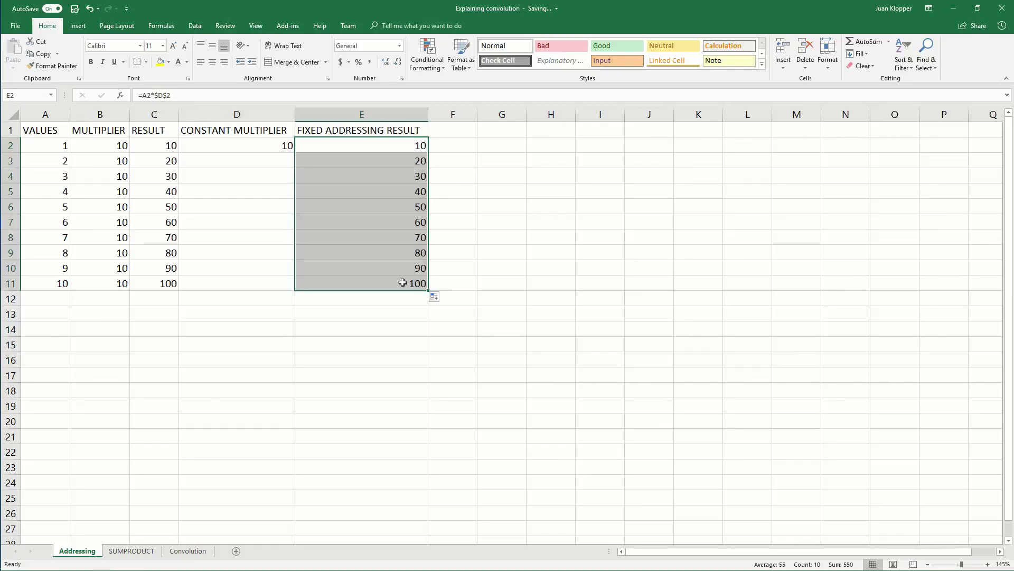
pyautogui.click(420, 286)
# Step: Compare the RESULT column with the fixed addressing results and examine the cell references in the formulas in E2 and E3
pyautogui.moveTo(163, 144); pyautogui.dragTo(166, 283)
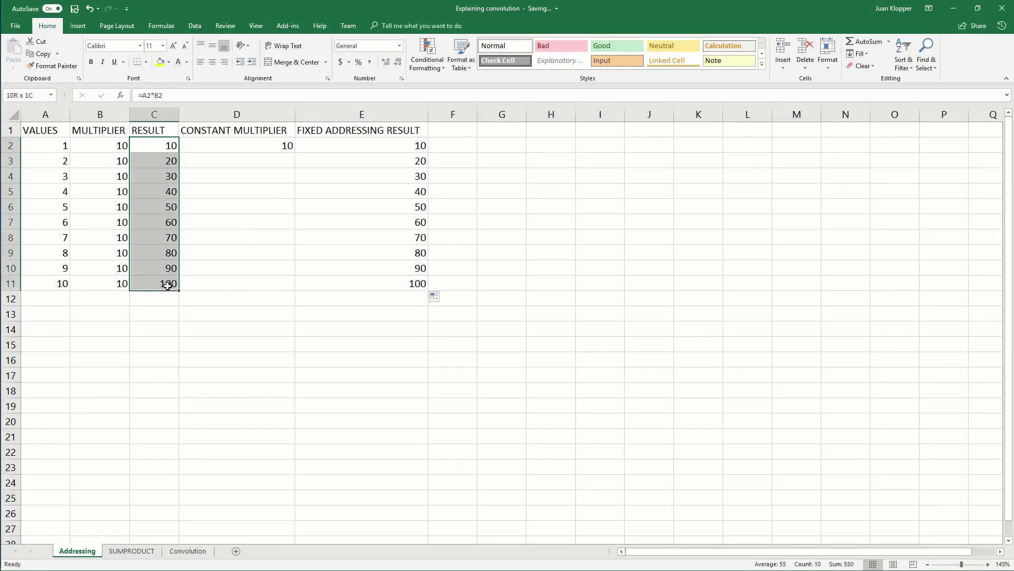
pyautogui.click(255, 142)
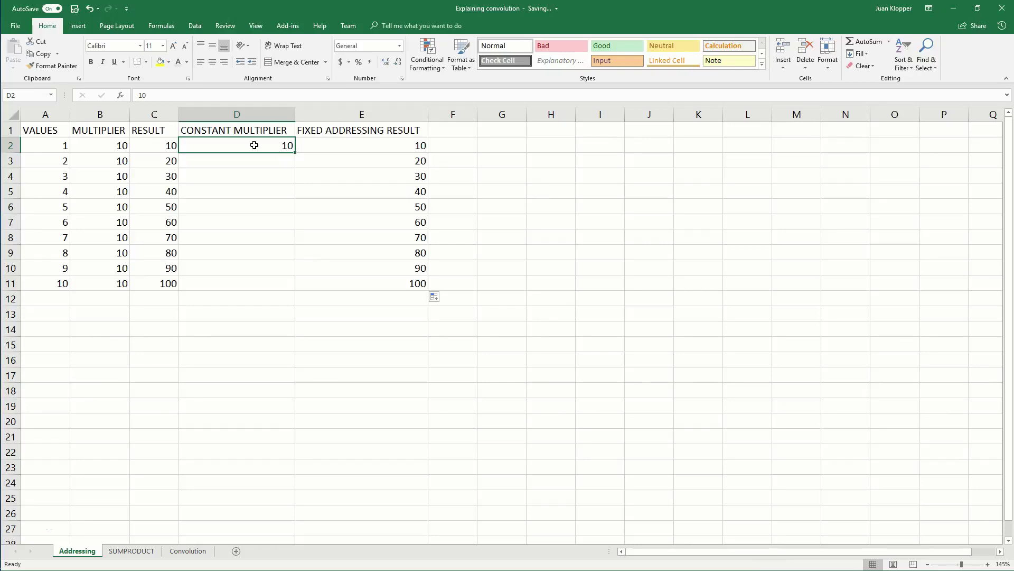
pyautogui.click(327, 145)
pyautogui.doubleClick(328, 145)
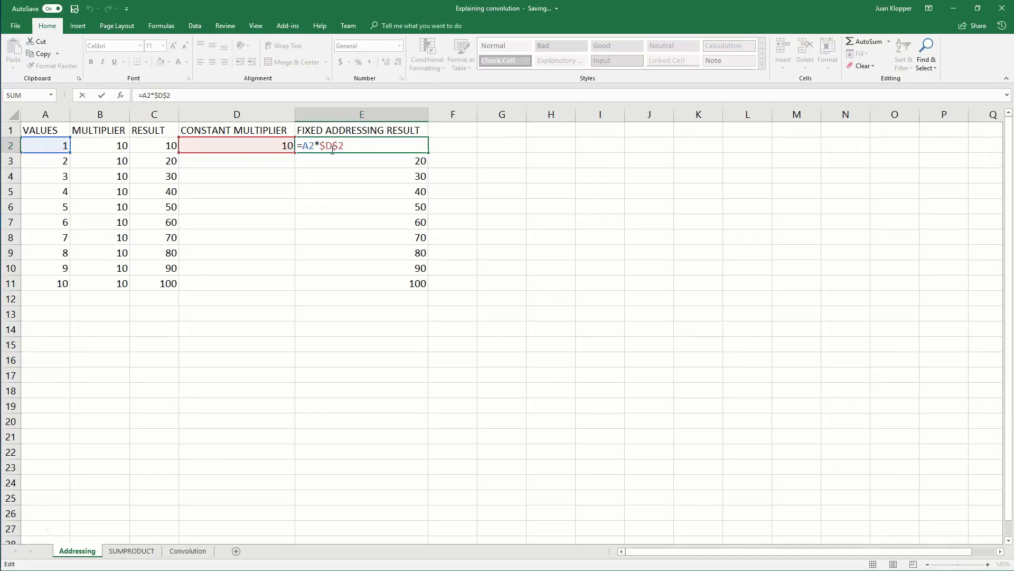
pyautogui.press('Escape')
pyautogui.click(352, 160)
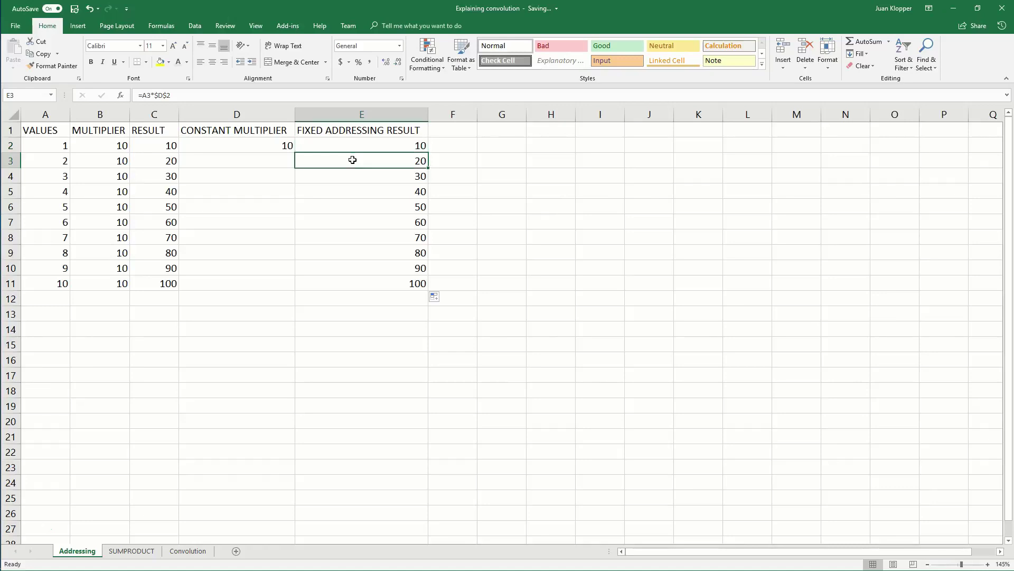
pyautogui.doubleClick(352, 159)
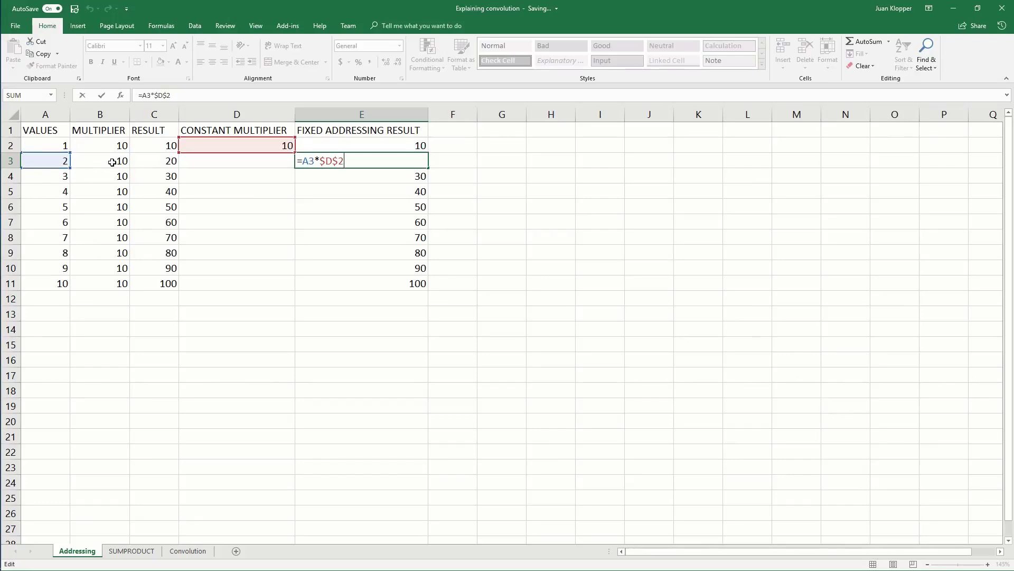
pyautogui.hotkey('ctrl', 'Return')
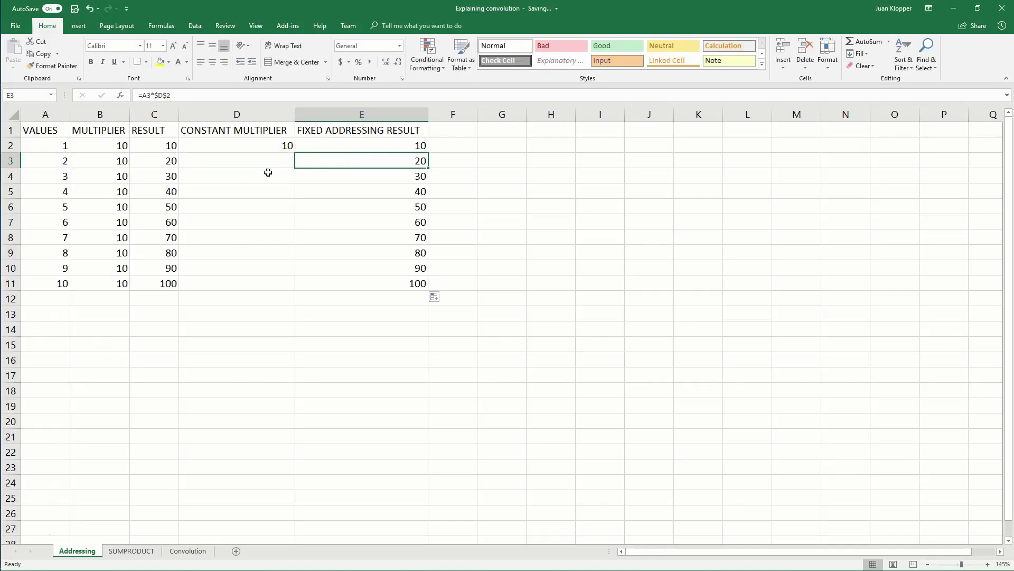
# Step: Examine which references shift and which stay fixed in the copied formulas in E3, E4 and E7
pyautogui.click(396, 172)
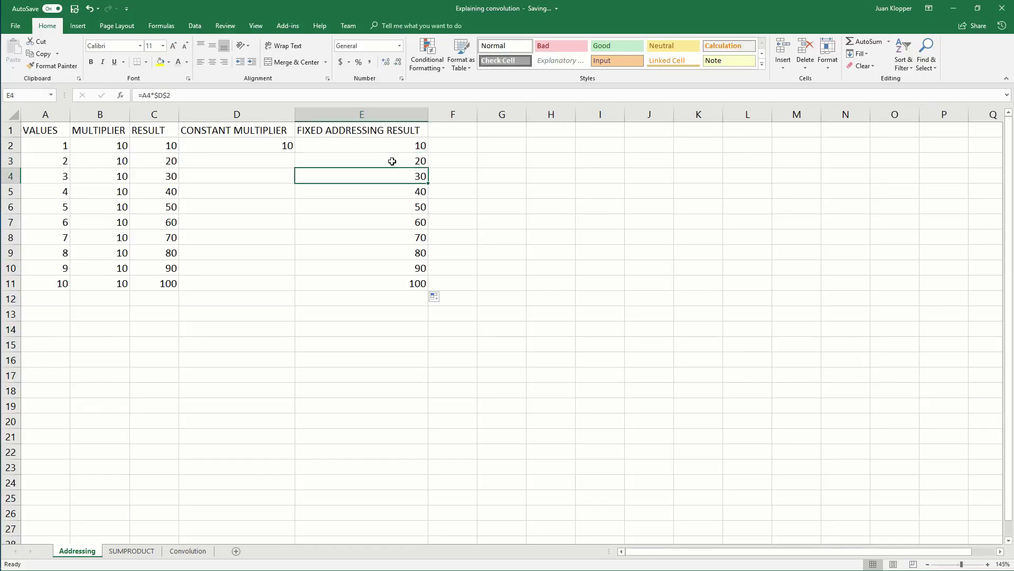
pyautogui.click(392, 161)
pyautogui.doubleClick(392, 162)
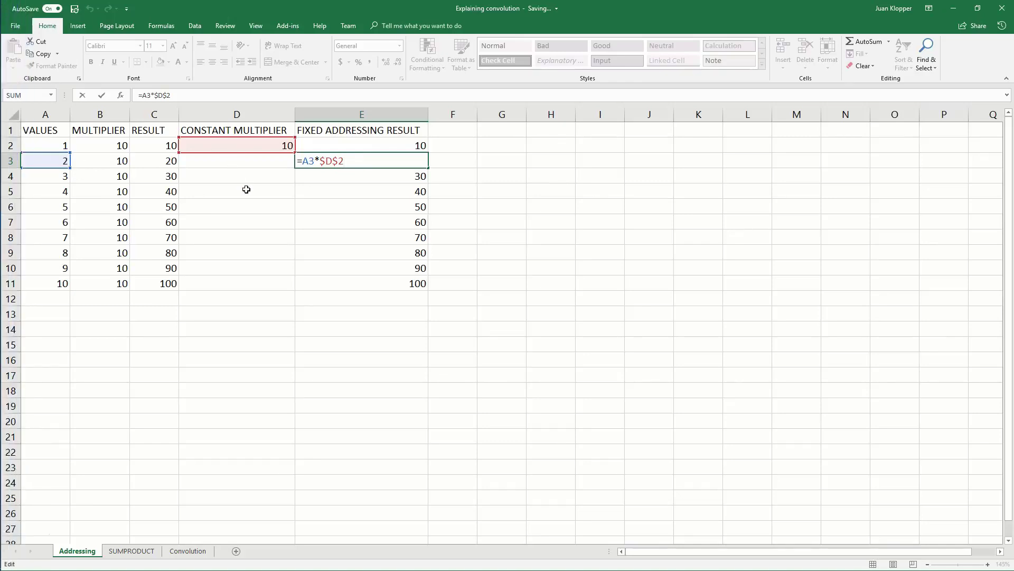
pyautogui.hotkey('ctrl', 'Return')
pyautogui.click(415, 223)
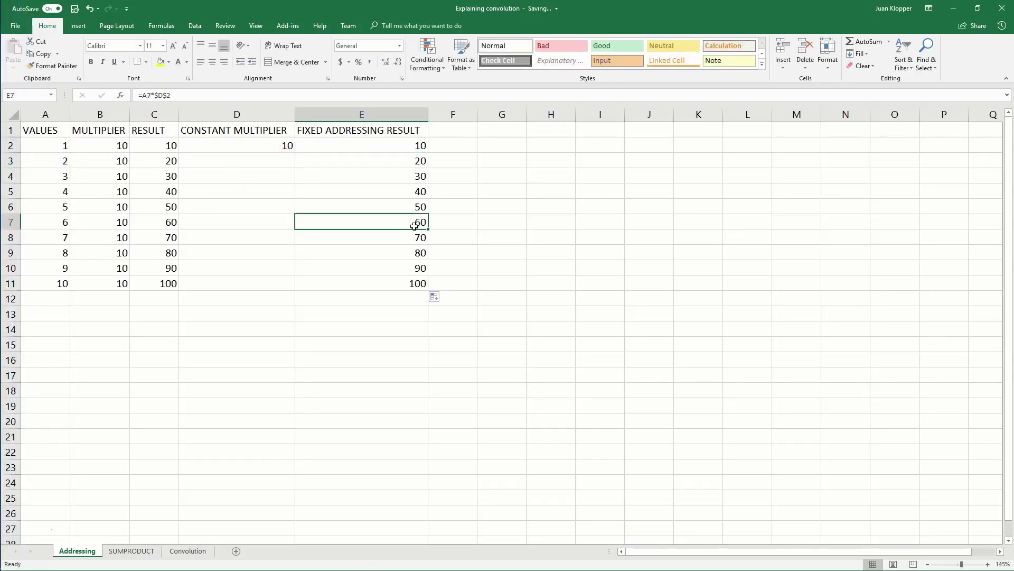
pyautogui.doubleClick(415, 223)
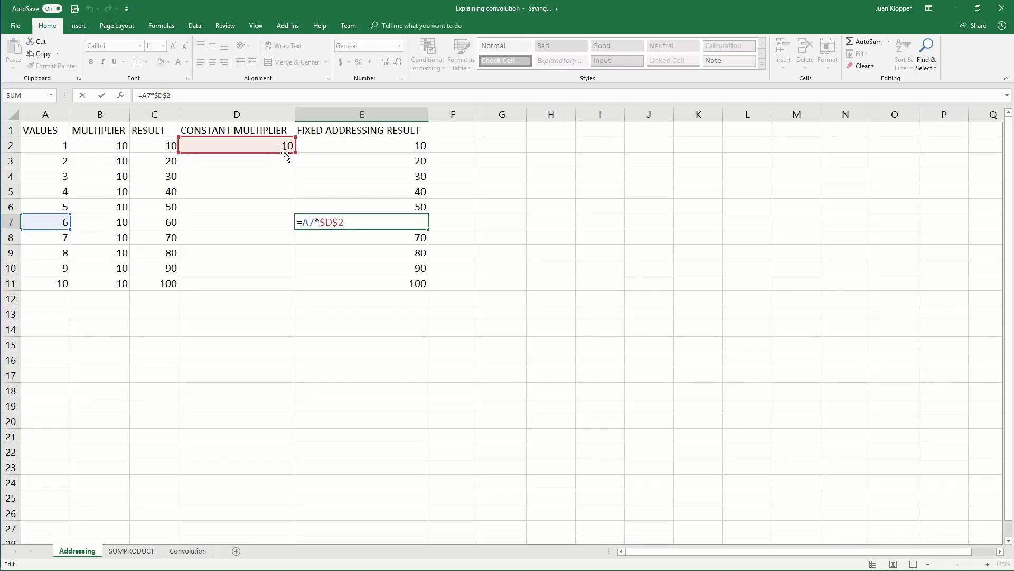
pyautogui.press('Escape')
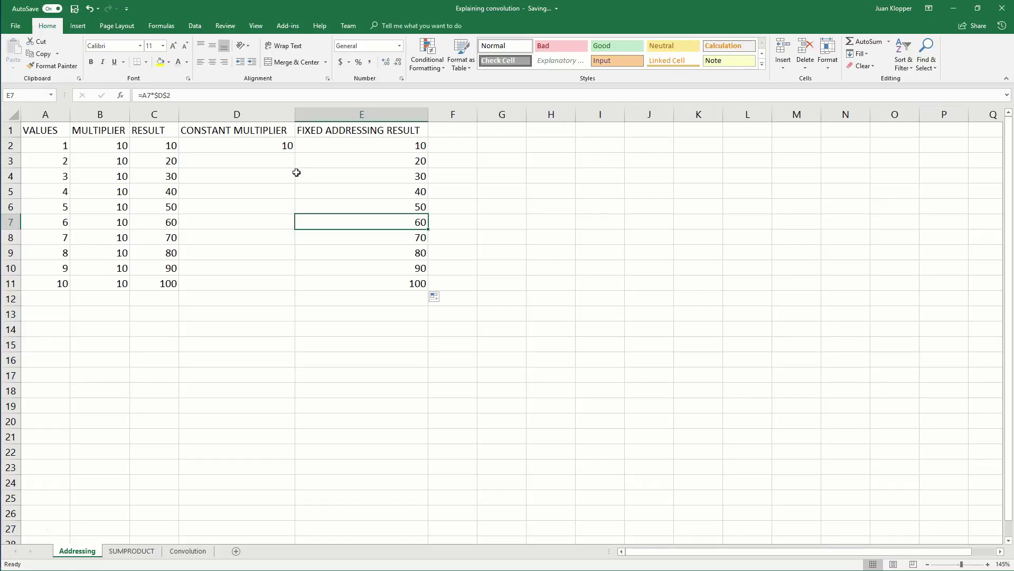
# Step: On the SUMPRODUCT sheet, enter =A2*B2 in cell C2 and fill it down the PRODUCT column to C6
pyautogui.click(136, 549)
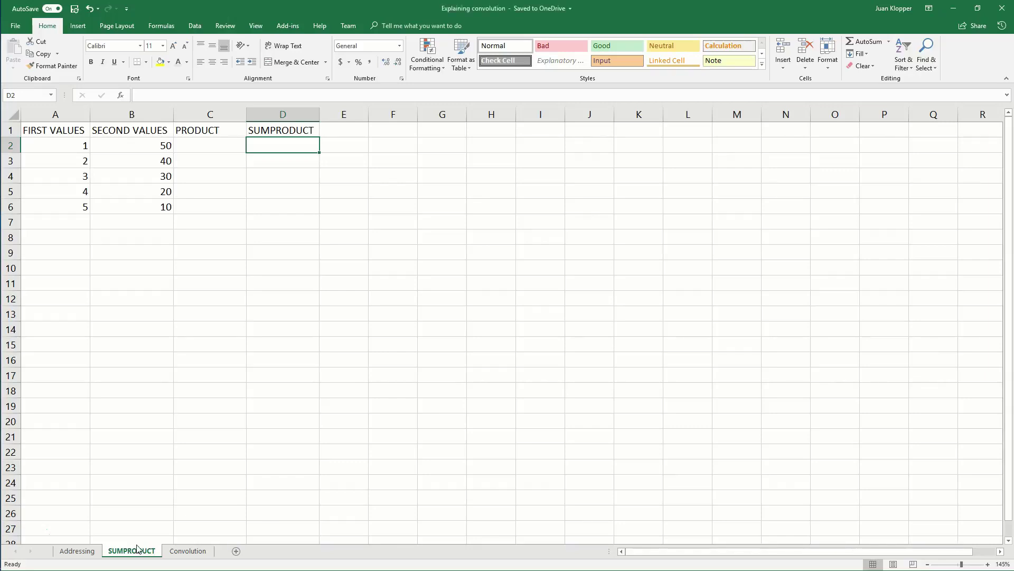
pyautogui.click(206, 146)
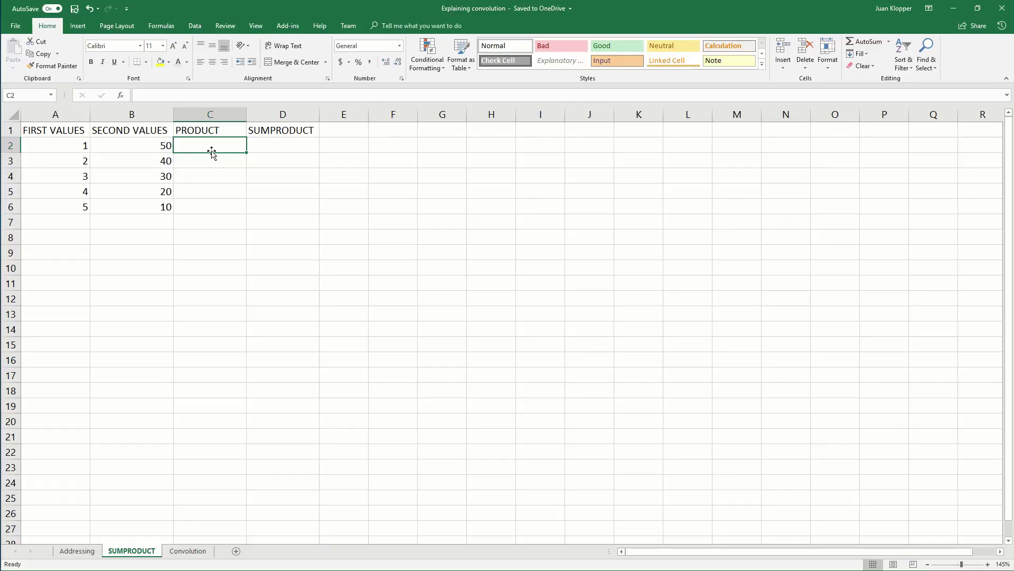
pyautogui.write('=')
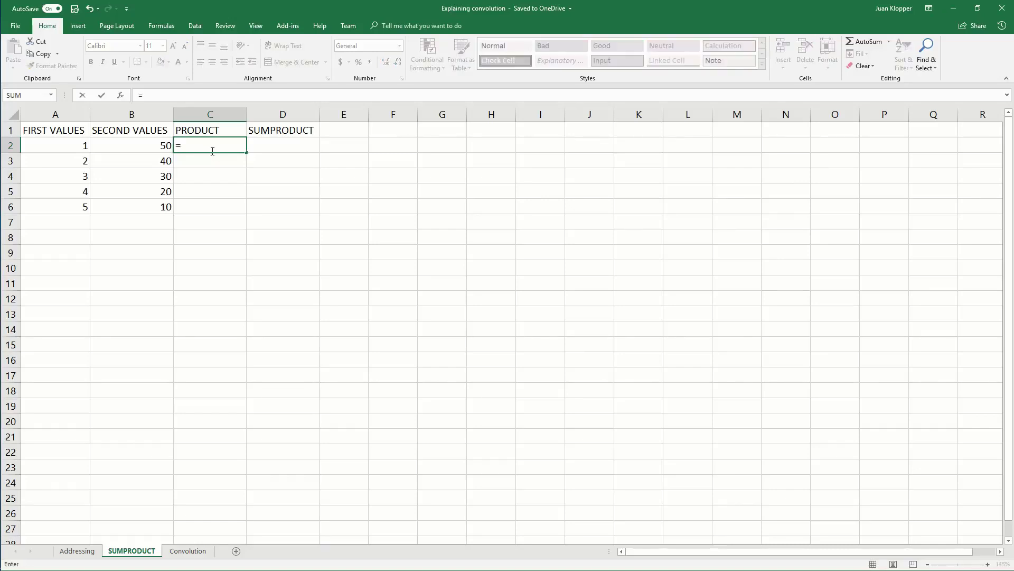
pyautogui.click(70, 146)
pyautogui.write('*')
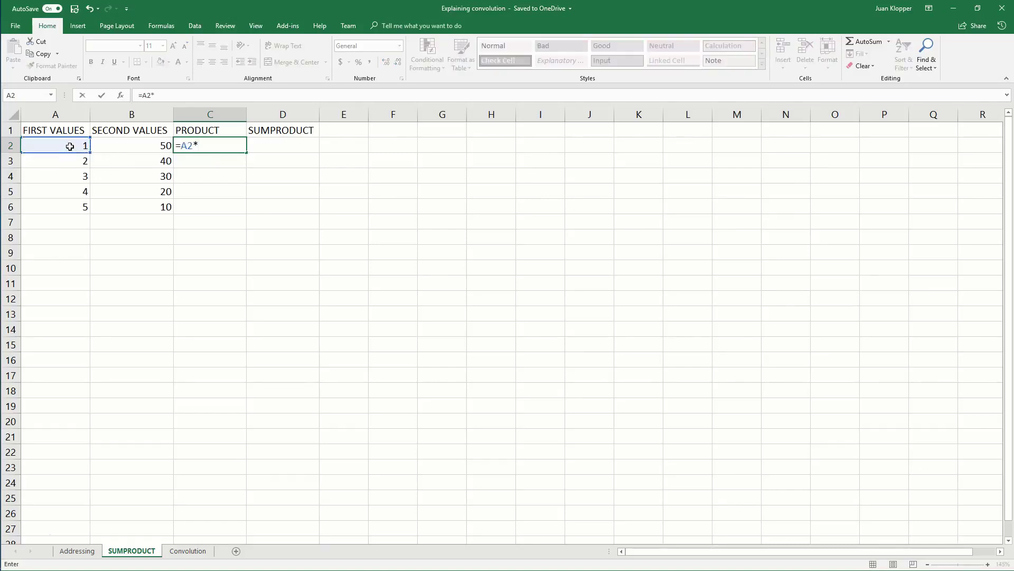
pyautogui.click(124, 150)
pyautogui.press('Return')
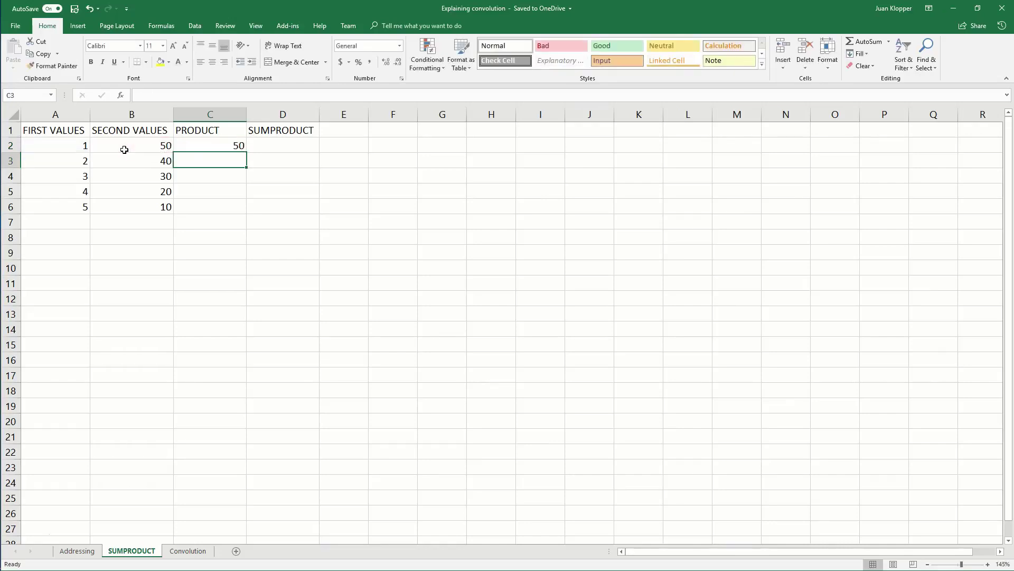
pyautogui.press('Up')
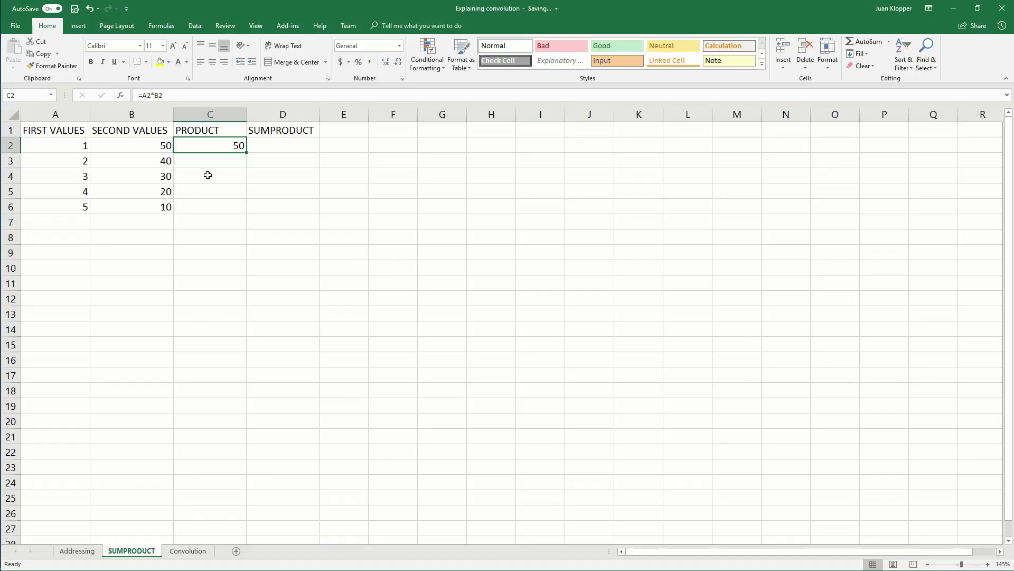
pyautogui.moveTo(247, 154); pyautogui.dragTo(241, 218)
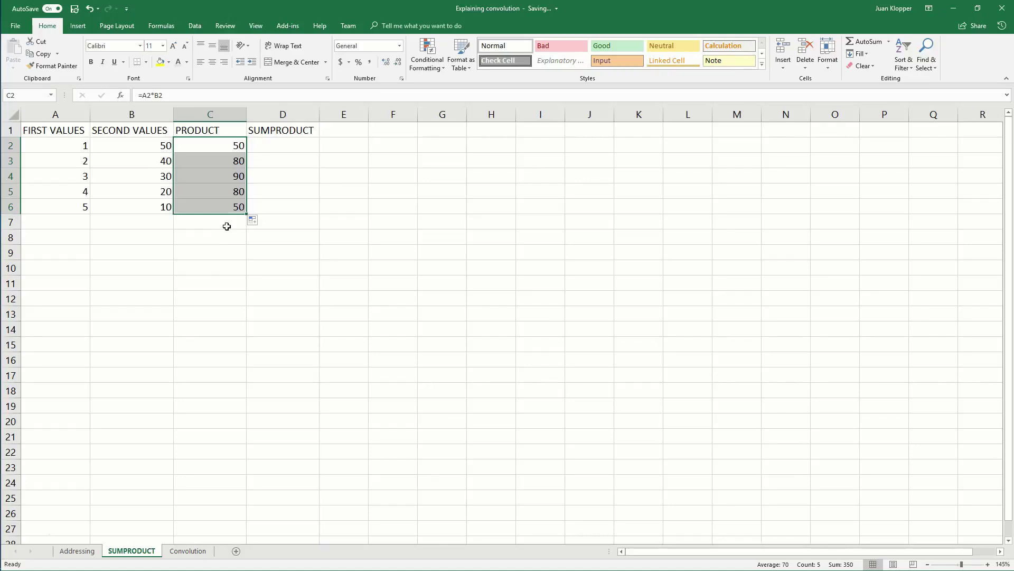
# Step: Check which cells the copied formula in C6 refers to, leaving the formula as it is
pyautogui.click(227, 225)
pyautogui.click(217, 205)
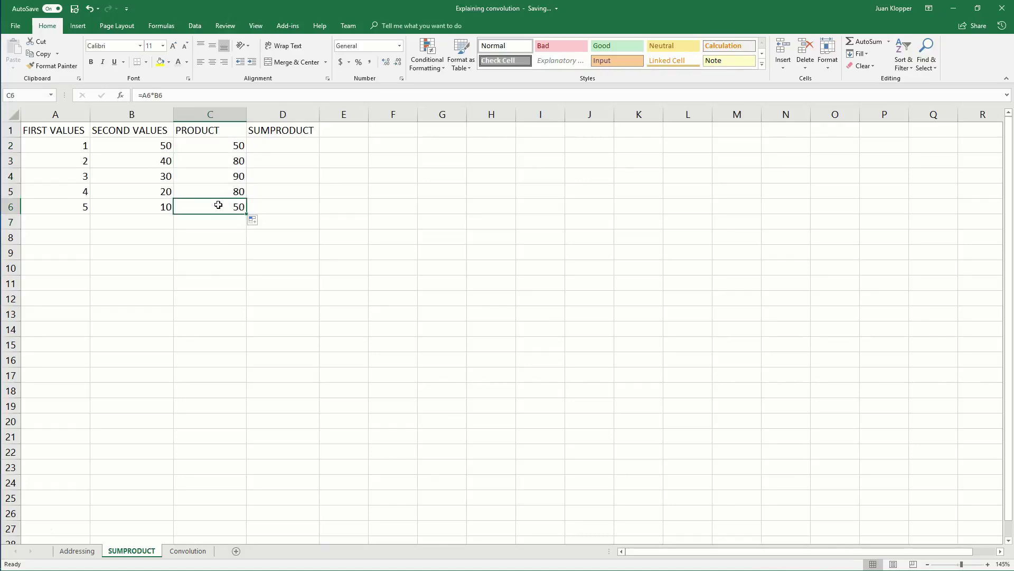
pyautogui.doubleClick(219, 205)
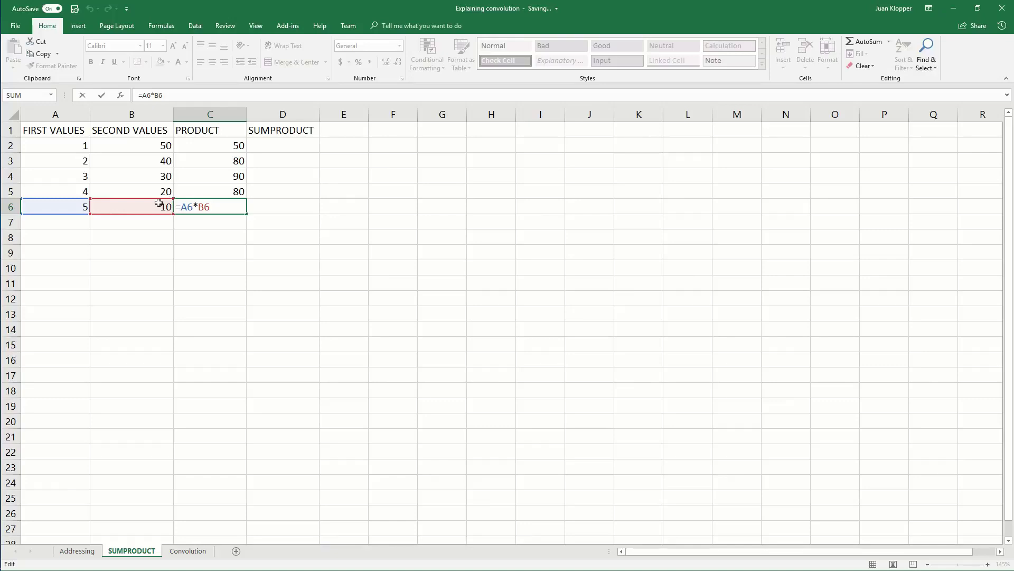
pyautogui.press('Escape')
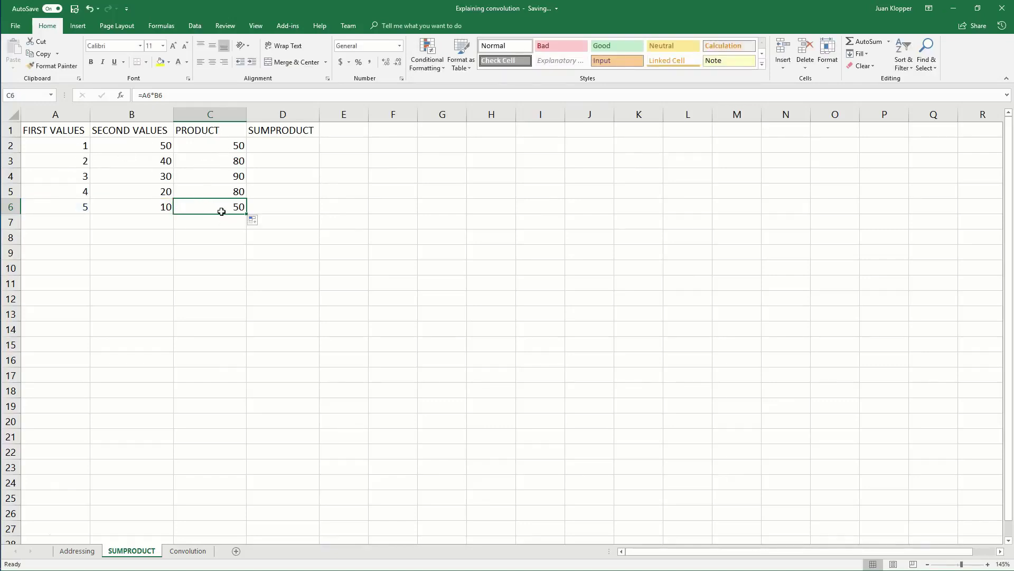
# Step: Sum the products in C2:C6 with AutoSum, placing the total in C7
pyautogui.moveTo(220, 142); pyautogui.dragTo(215, 206)
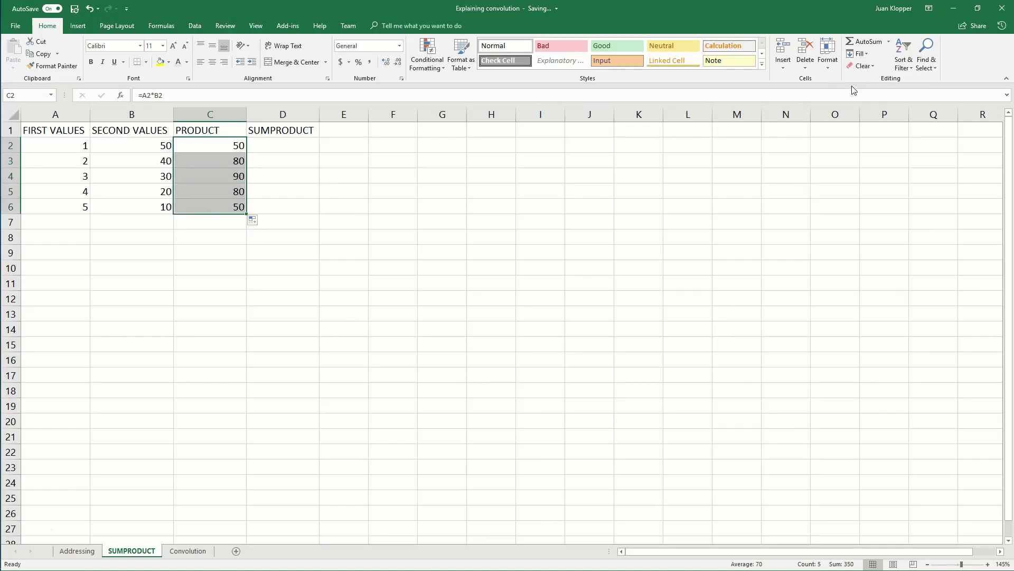
pyautogui.click(862, 41)
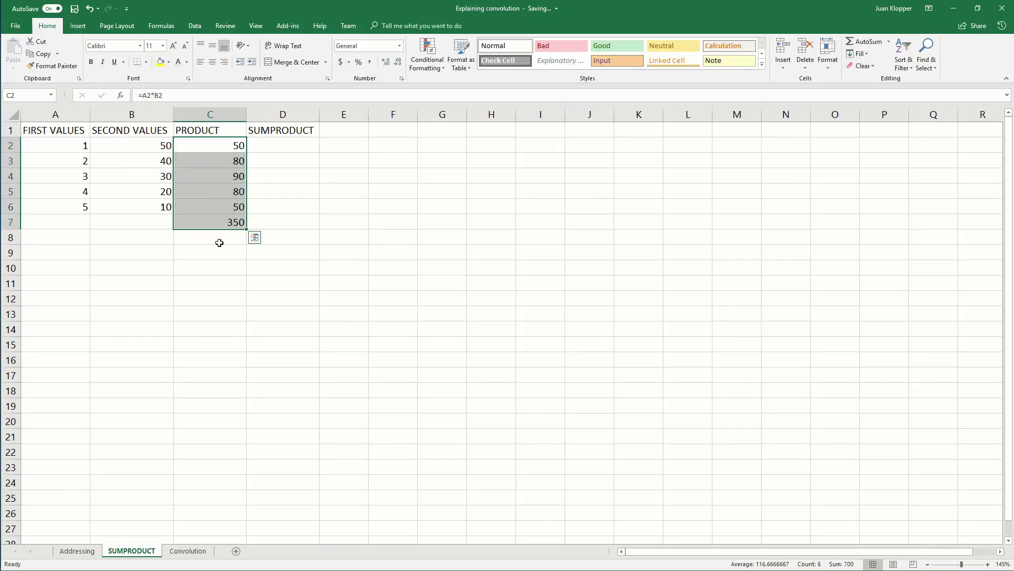
pyautogui.click(211, 226)
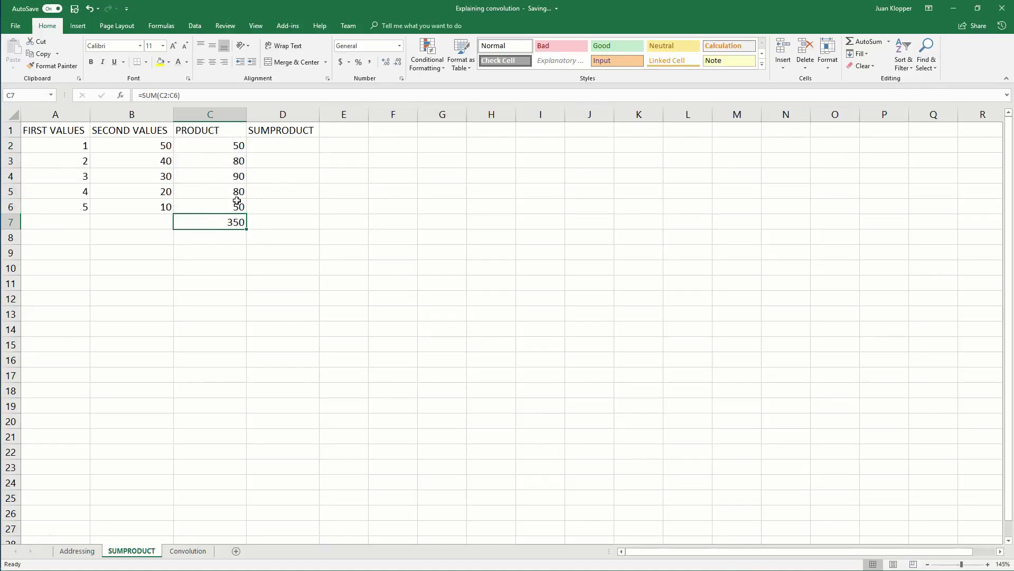
# Step: Enter a SUMPRODUCT formula in D2 that uses the ranges A2:A6 and B2:B6
pyautogui.click(278, 151)
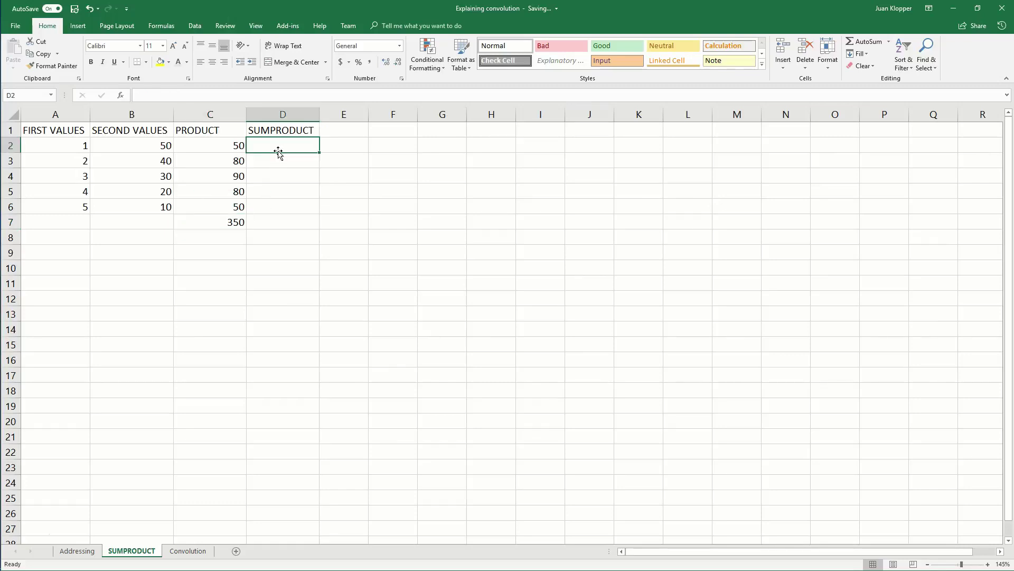
pyautogui.write('=SU')
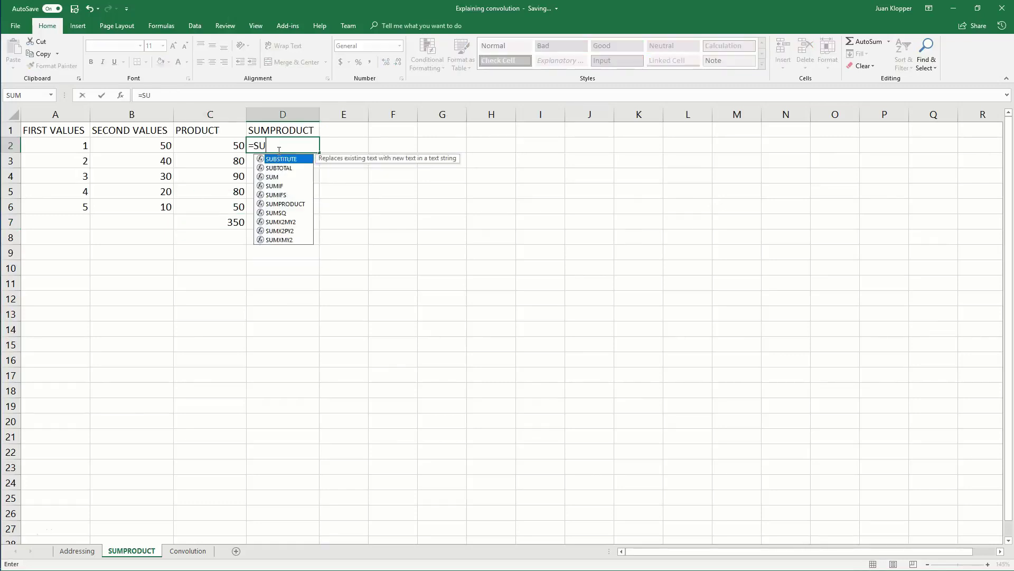
pyautogui.write('M')
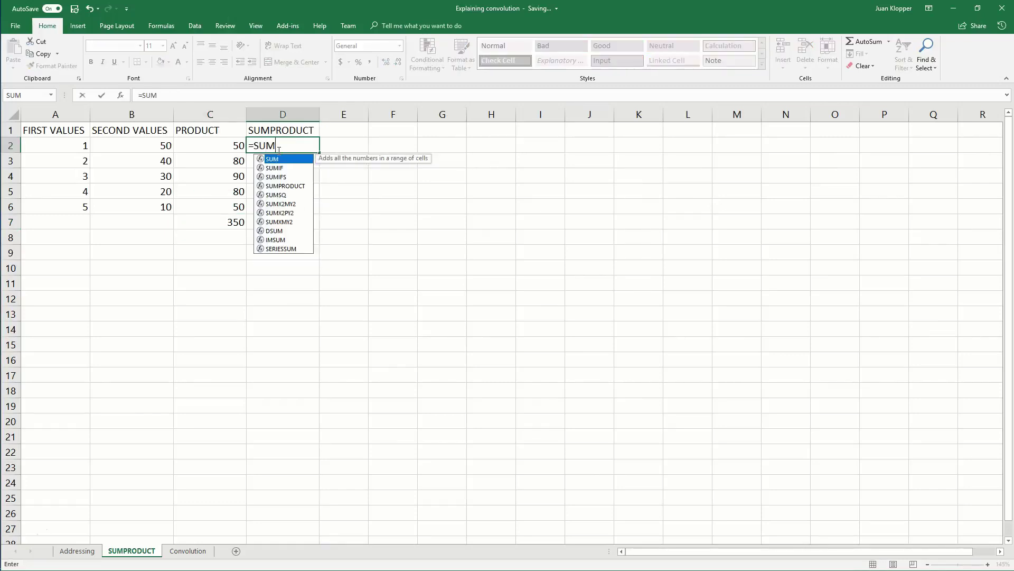
pyautogui.write('P')
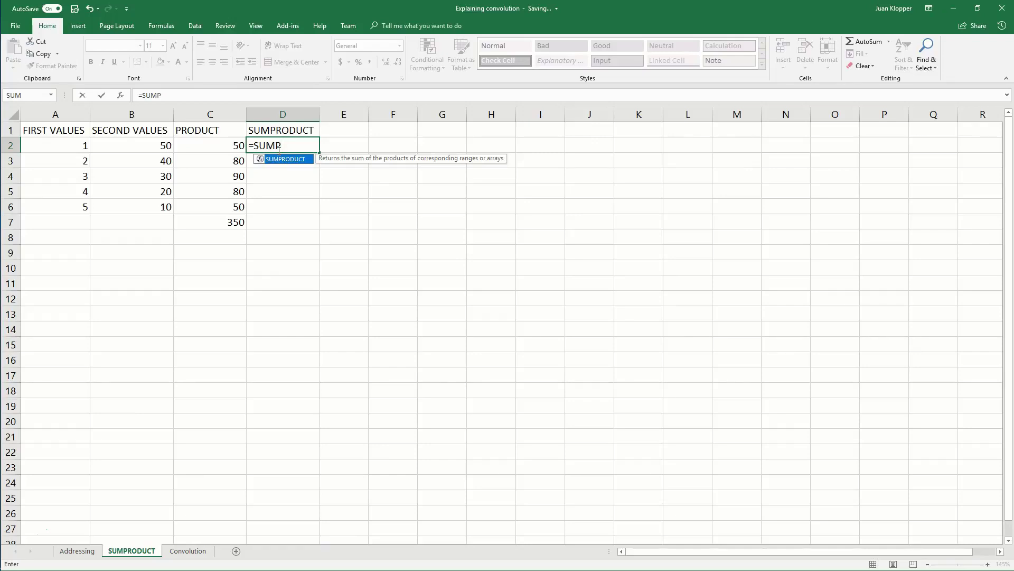
pyautogui.doubleClick(284, 159)
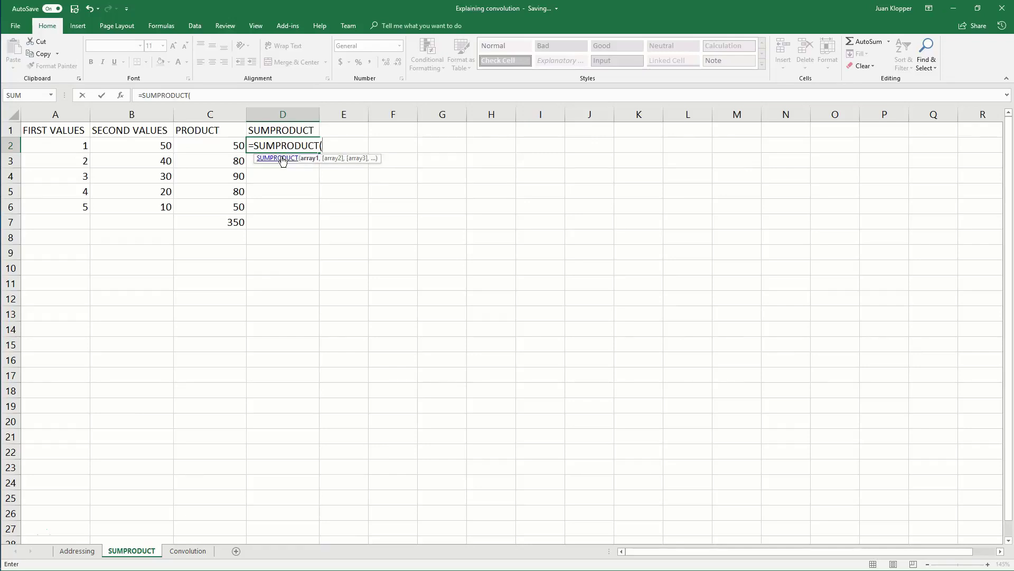
pyautogui.moveTo(56, 144); pyautogui.dragTo(54, 210)
pyautogui.write(',')
pyautogui.moveTo(129, 154); pyautogui.dragTo(126, 208)
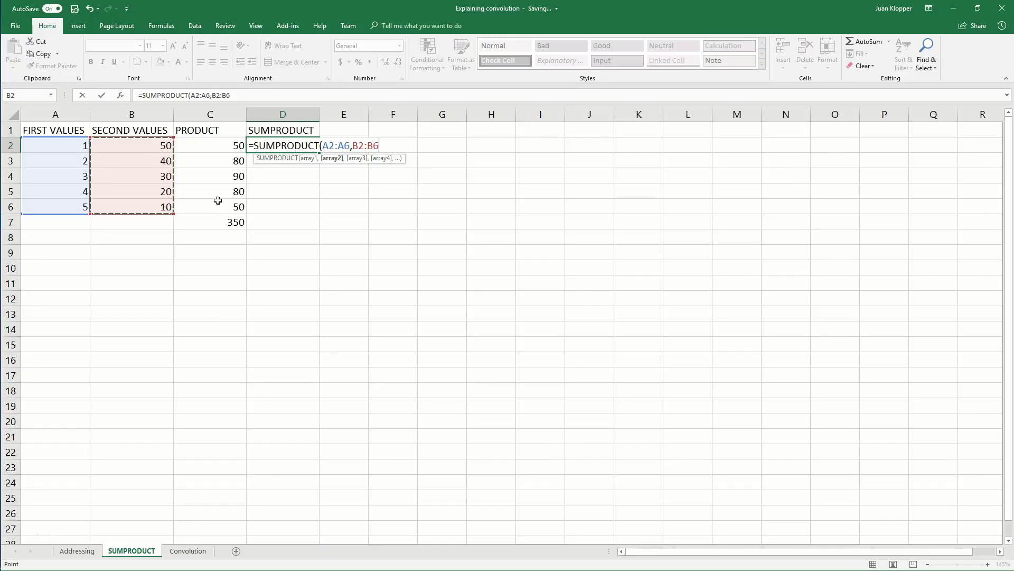
pyautogui.press('Return')
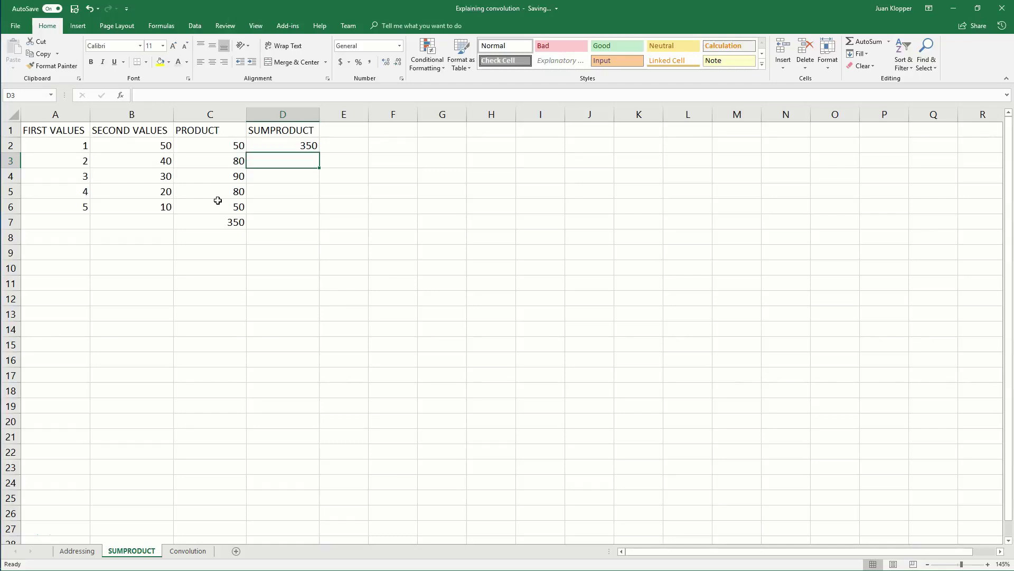
# Step: On the Convolution sheet, examine the 3x3 filter in I1:K3 and select the matching 3x3 block A1:C3 of the upper image grid
pyautogui.click(189, 552)
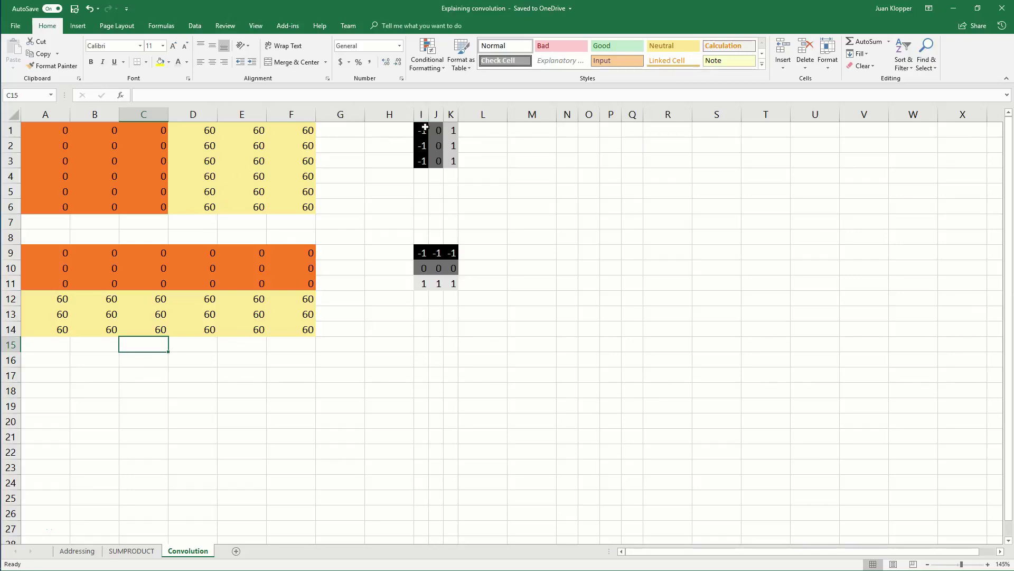
pyautogui.click(439, 157)
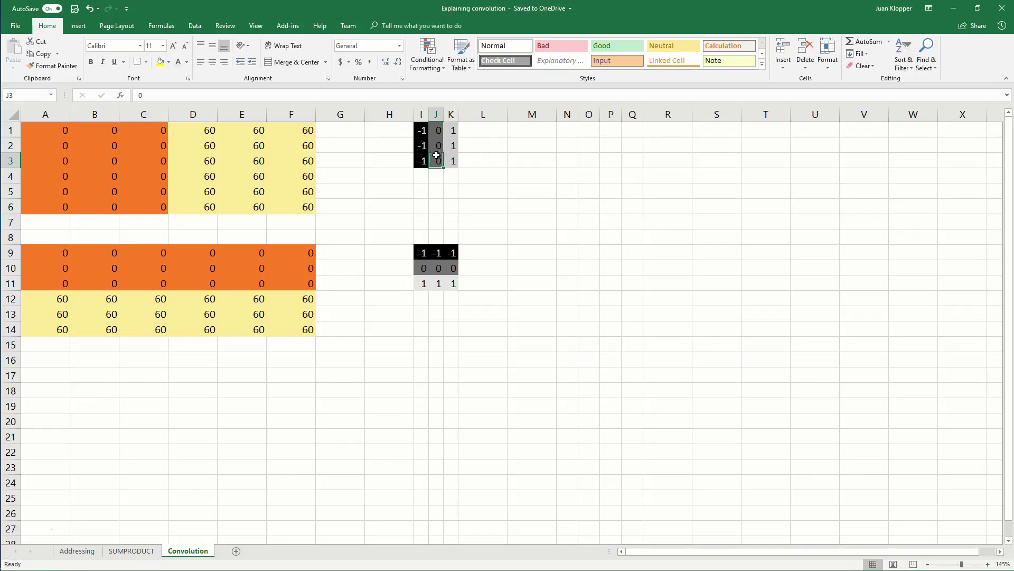
pyautogui.click(472, 142)
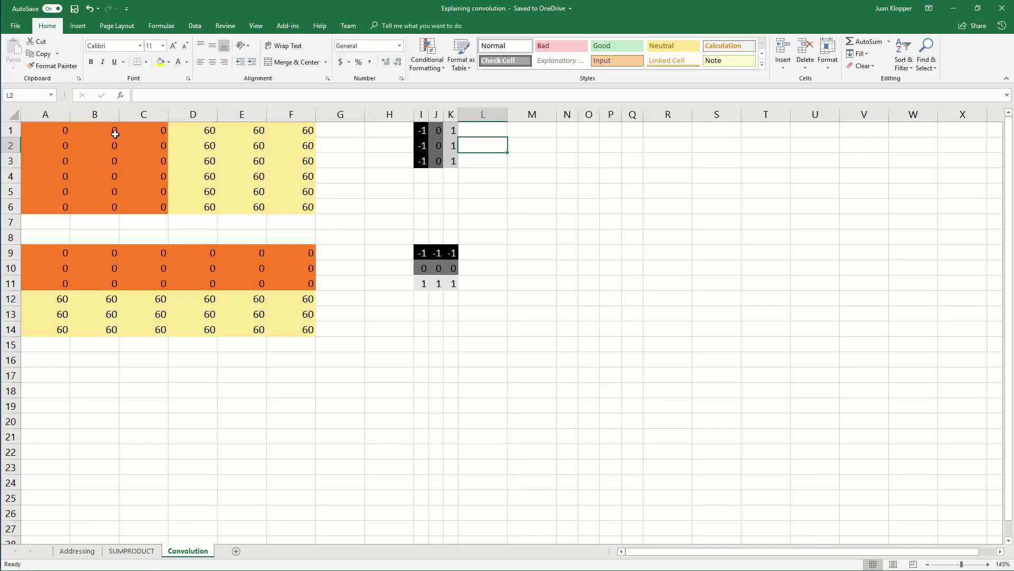
pyautogui.moveTo(59, 126); pyautogui.dragTo(131, 167)
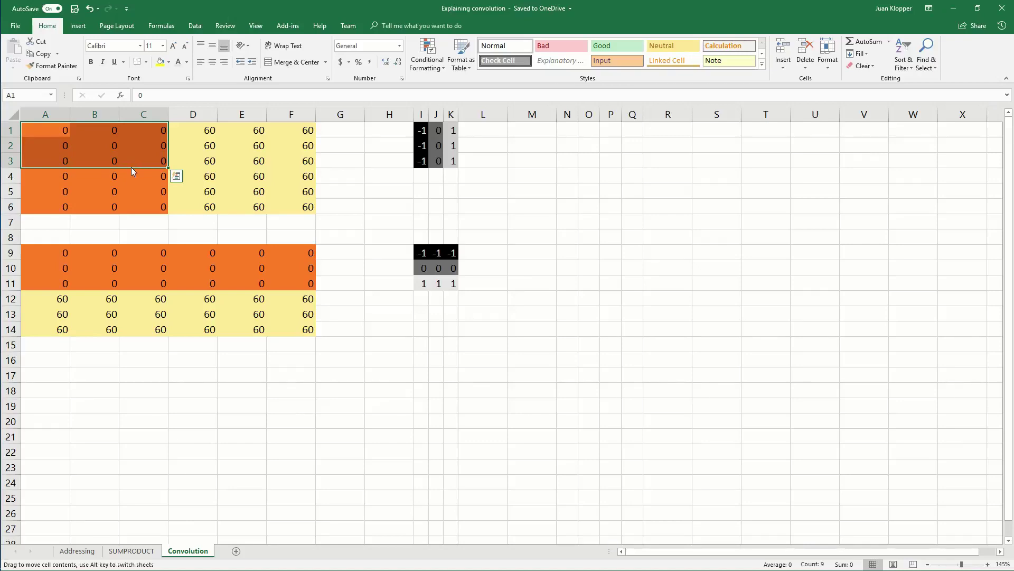
# Step: Slide the 3x3 block from A1:C3 across the upper image grid to D4:F6 and cancel replacing the existing data
pyautogui.moveTo(126, 168); pyautogui.dragTo(182, 170)
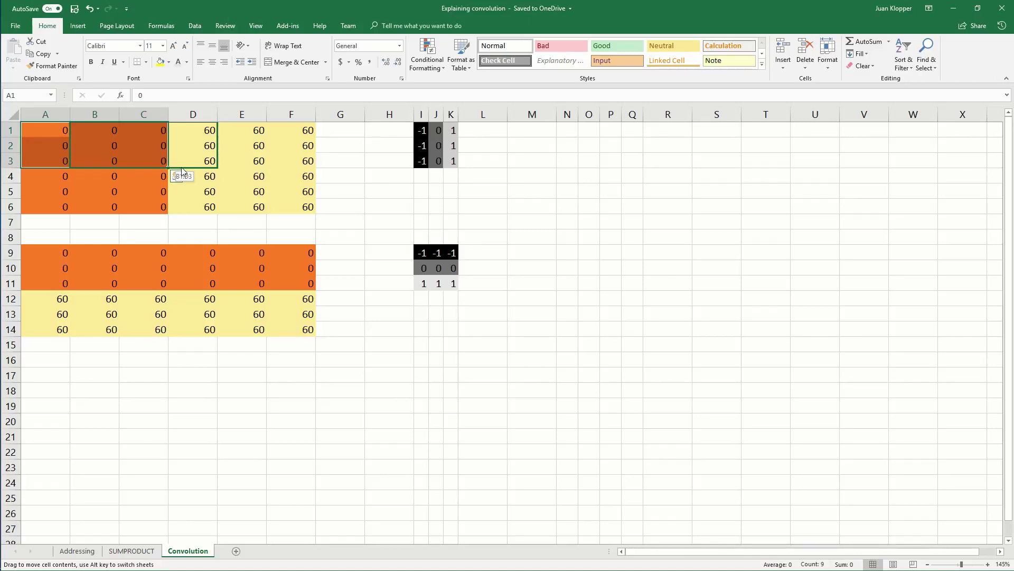
pyautogui.moveTo(182, 168); pyautogui.dragTo(275, 210)
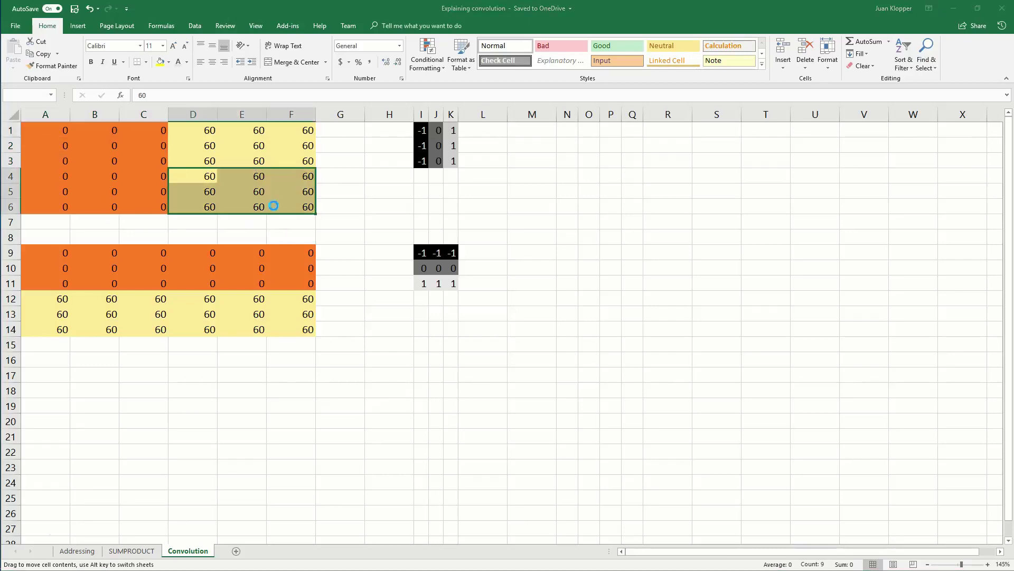
pyautogui.click(549, 321)
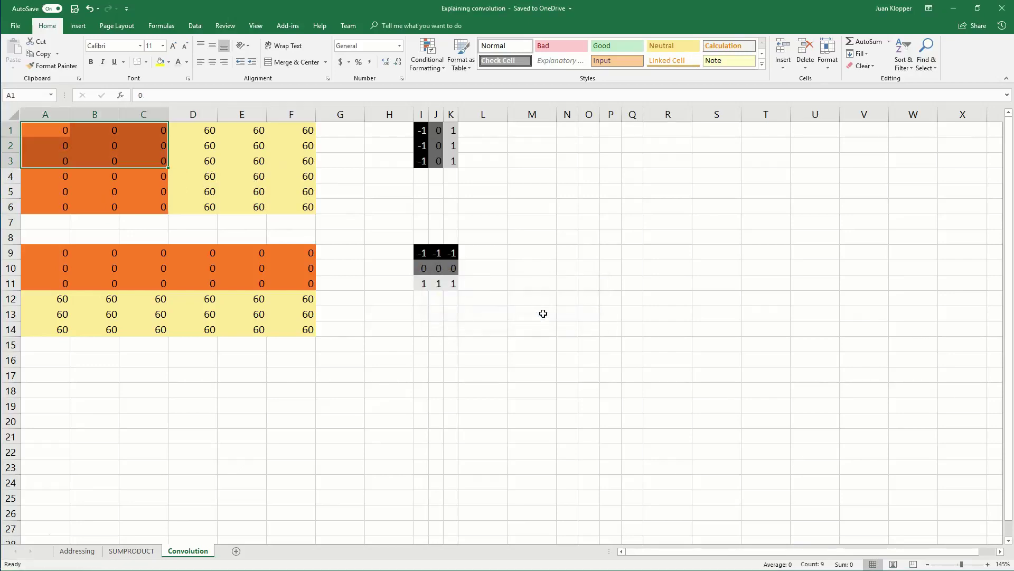
pyautogui.click(356, 195)
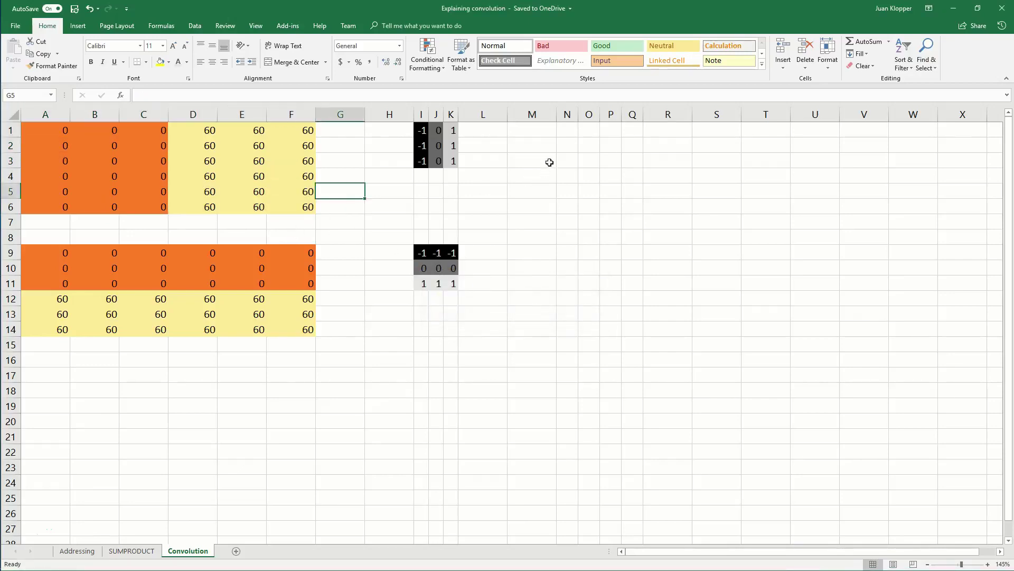
# Step: Enter a SUMPRODUCT formula in N1 that multiplies A1:C3 by the filter as an absolute reference, $I$1:$K$3
pyautogui.click(567, 129)
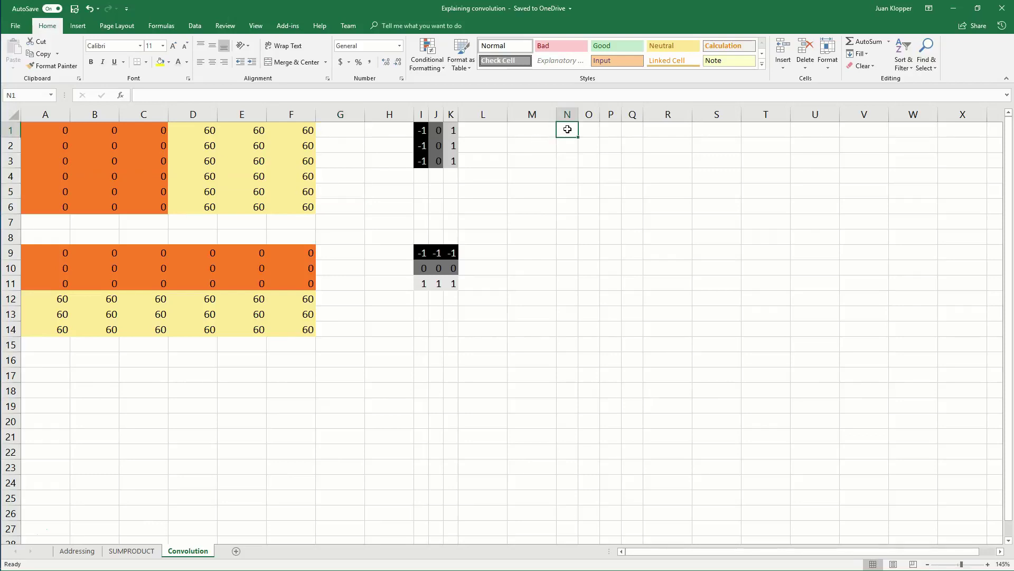
pyautogui.write('=')
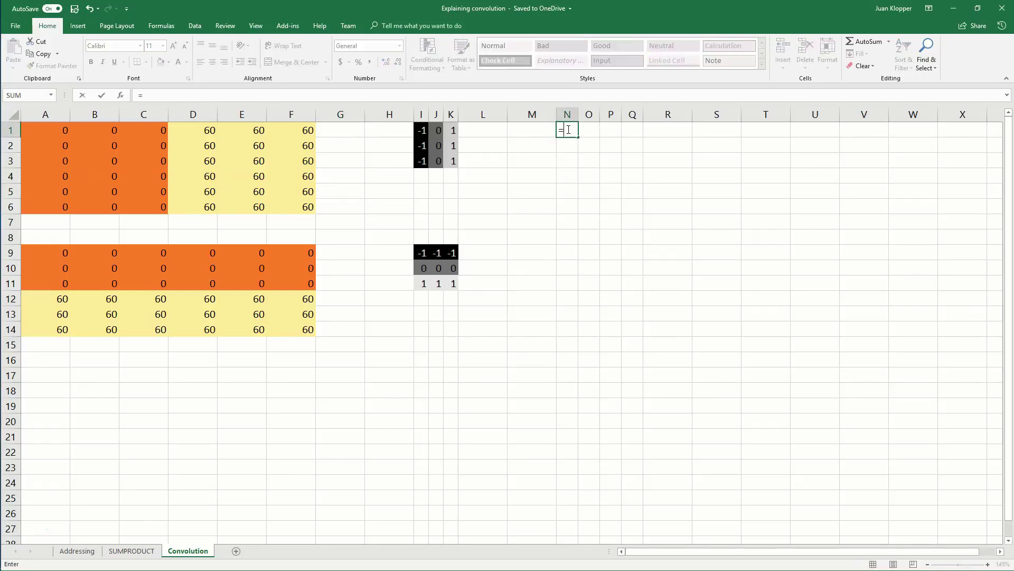
pyautogui.write('SUMP')
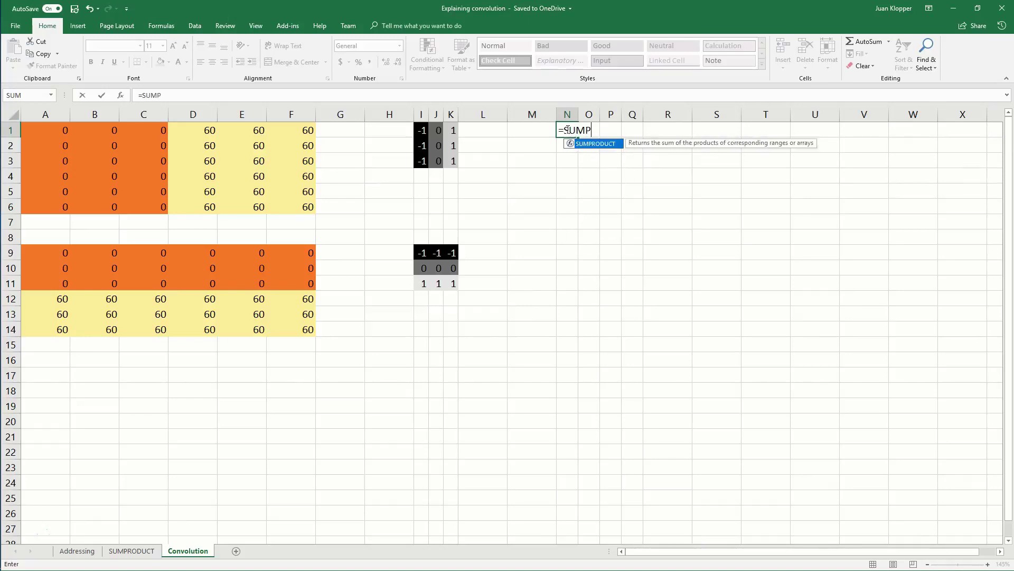
pyautogui.doubleClick(593, 144)
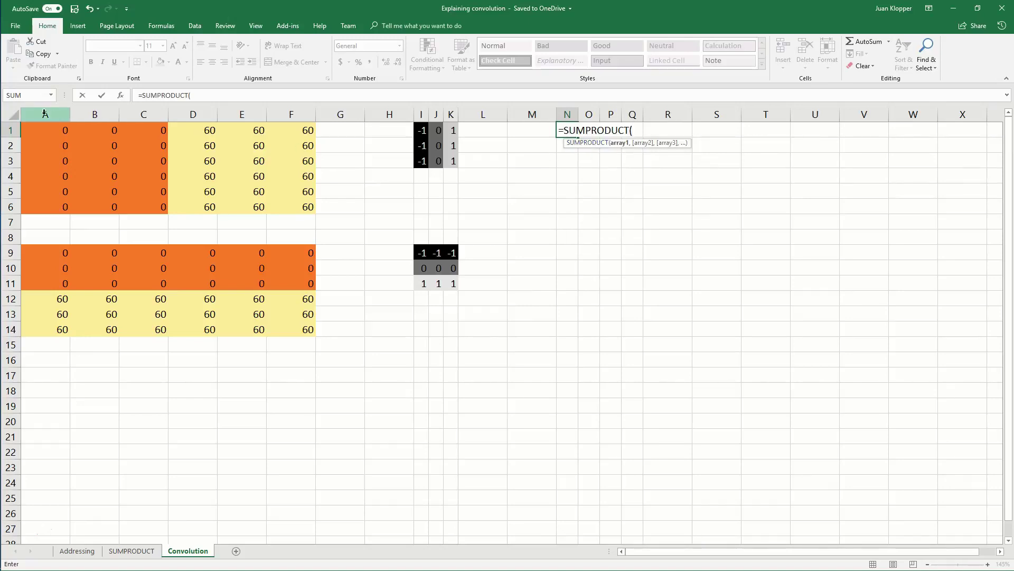
pyautogui.moveTo(53, 130); pyautogui.dragTo(143, 161)
pyautogui.write(',')
pyautogui.moveTo(422, 130); pyautogui.dragTo(449, 158)
pyautogui.press('F4')
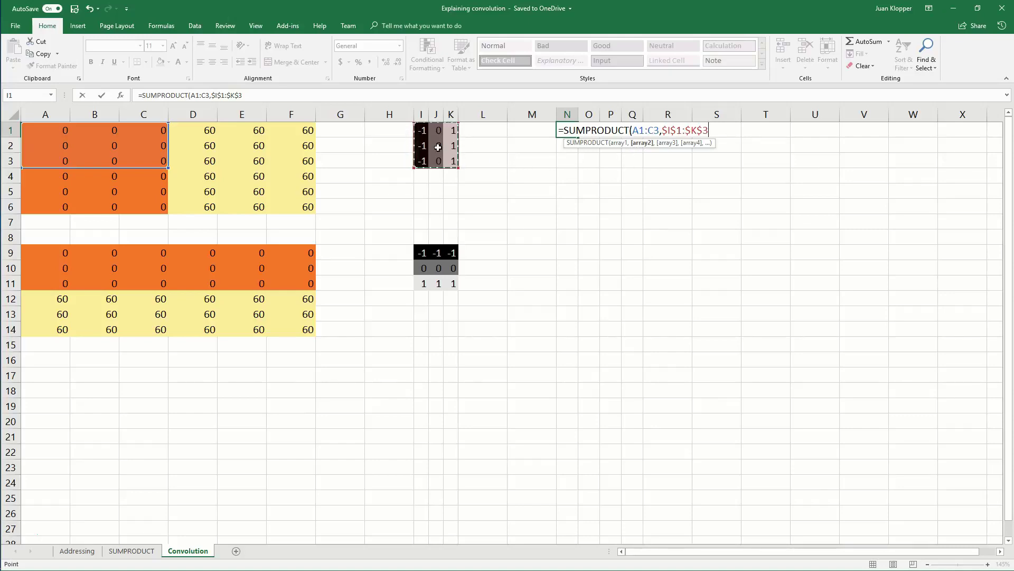
pyautogui.write(')')
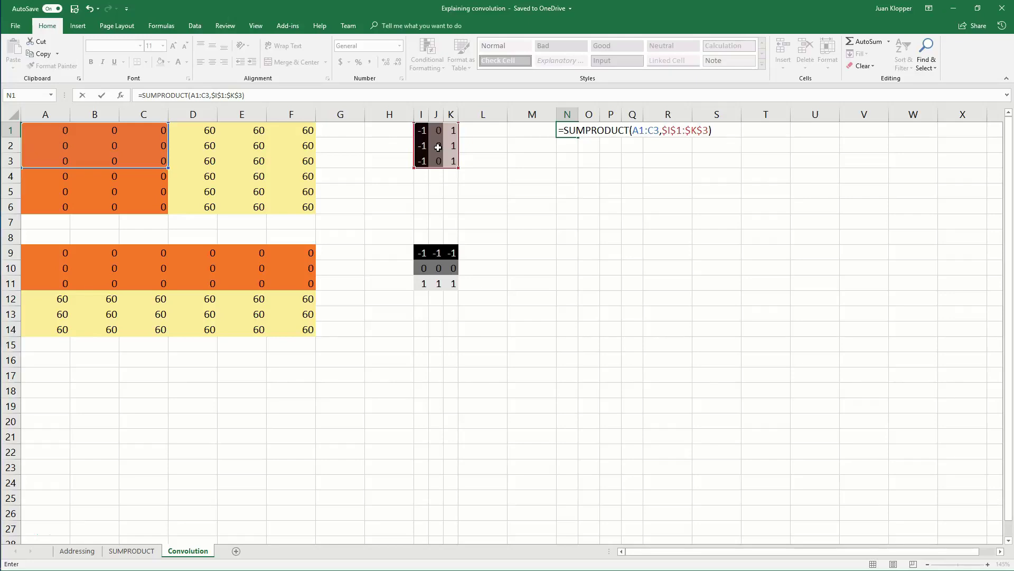
pyautogui.press('Return')
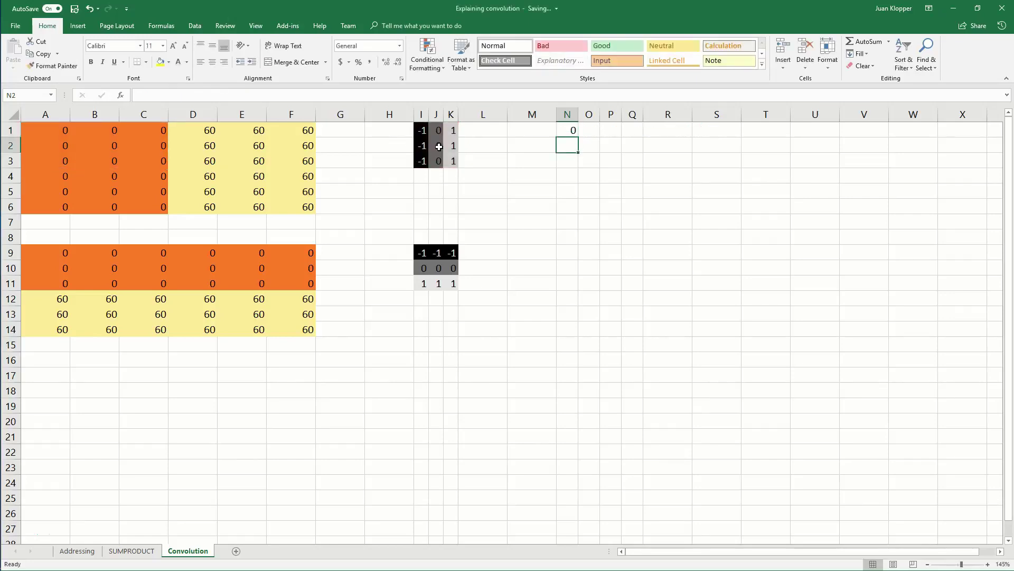
# Step: Fill the N1 formula across and down to cover the 4x4 output block N1:Q4
pyautogui.click(566, 130)
pyautogui.moveTo(577, 137); pyautogui.dragTo(641, 176)
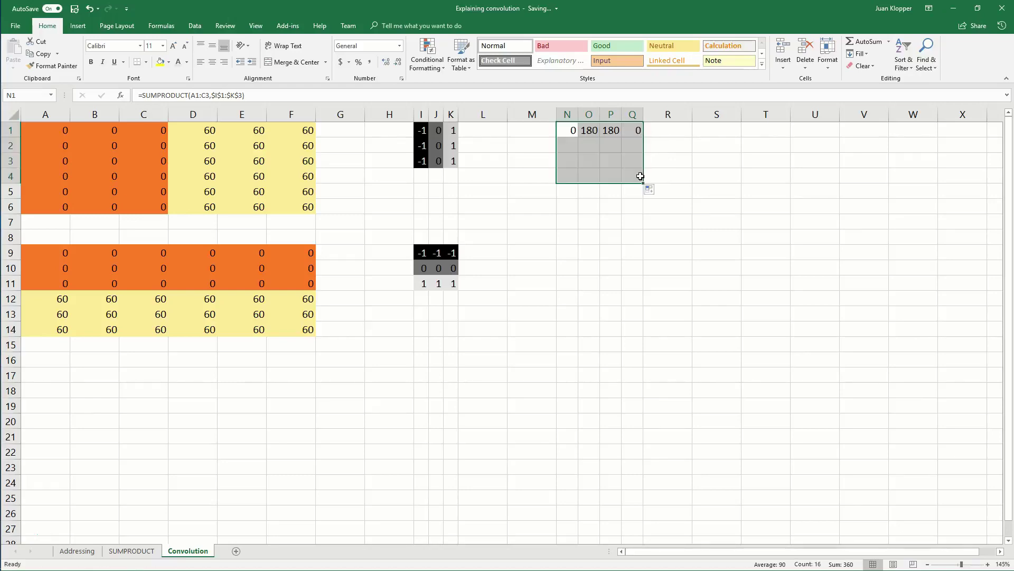
pyautogui.click(618, 227)
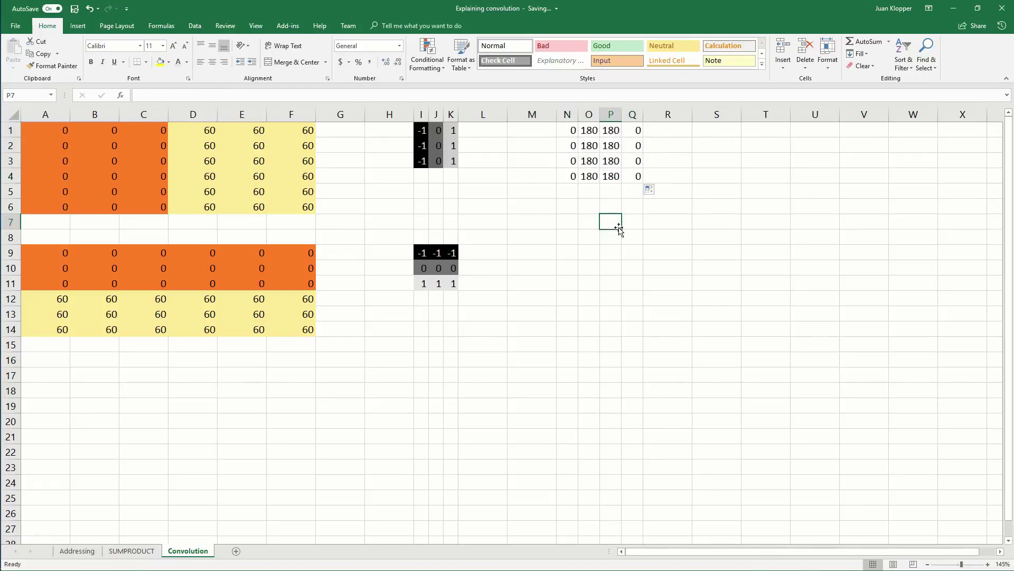
# Step: Select the filter I1:K3, then shift block A1:C3 one column over to B1:D3 and cancel replacing the data
pyautogui.click(424, 130)
pyautogui.moveTo(423, 131); pyautogui.dragTo(454, 161)
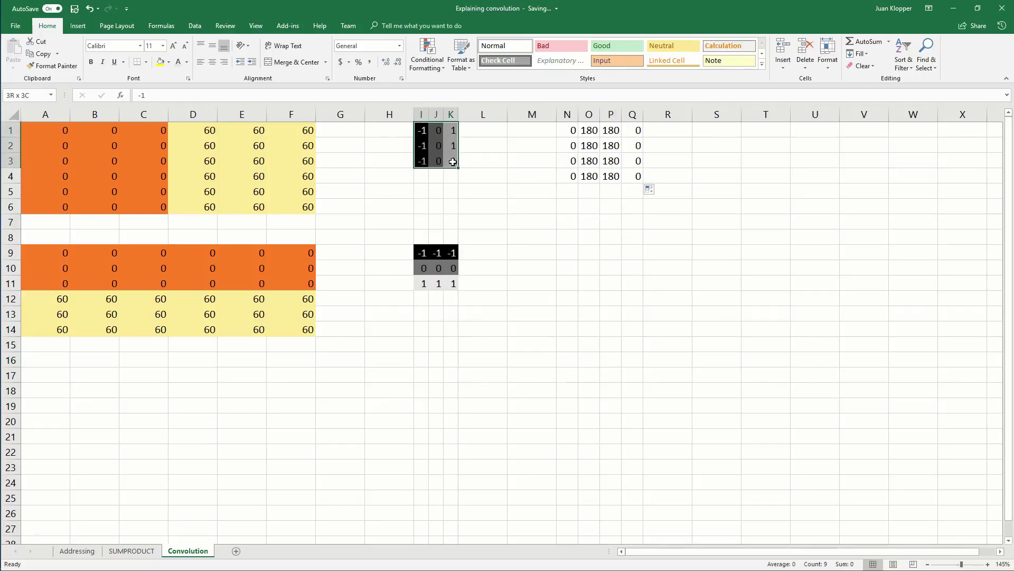
pyautogui.click(49, 129)
pyautogui.moveTo(48, 129); pyautogui.dragTo(169, 167)
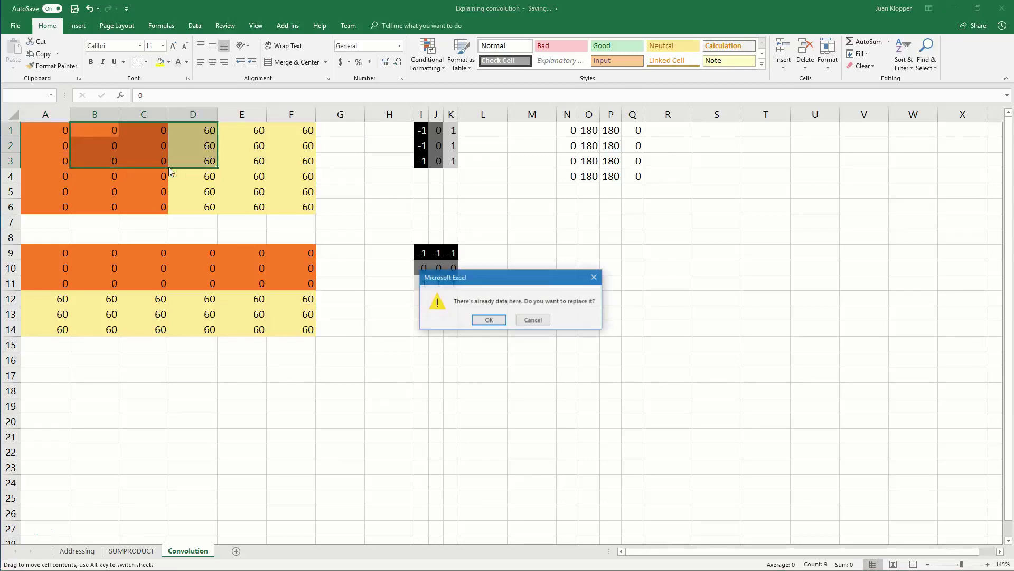
pyautogui.click(524, 320)
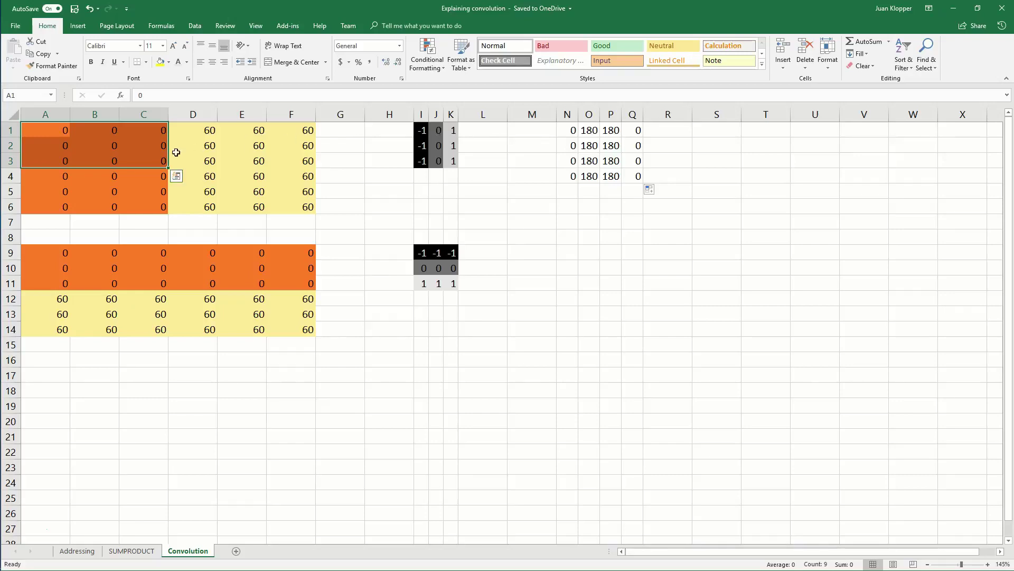
# Step: Examine the centre cells of the image block and filter, the boundary between columns C and D, and the whole grid A1:F6
pyautogui.click(110, 145)
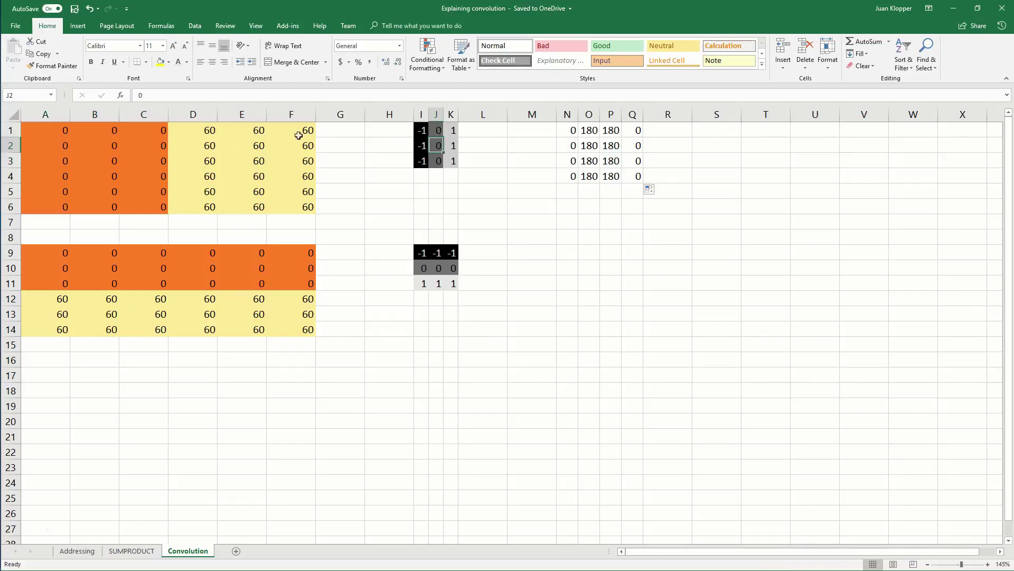
pyautogui.moveTo(163, 146); pyautogui.dragTo(208, 148)
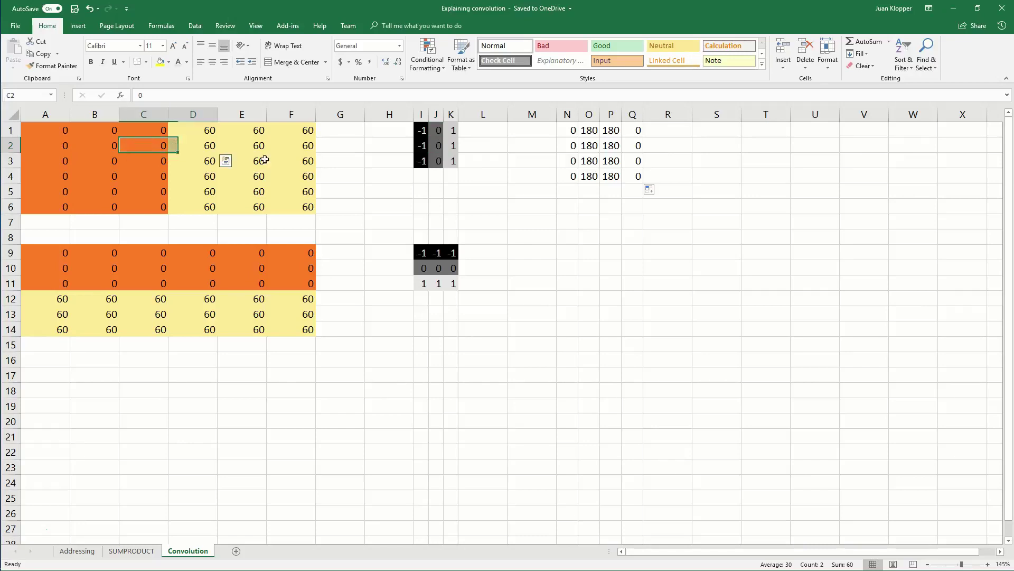
pyautogui.click(456, 149)
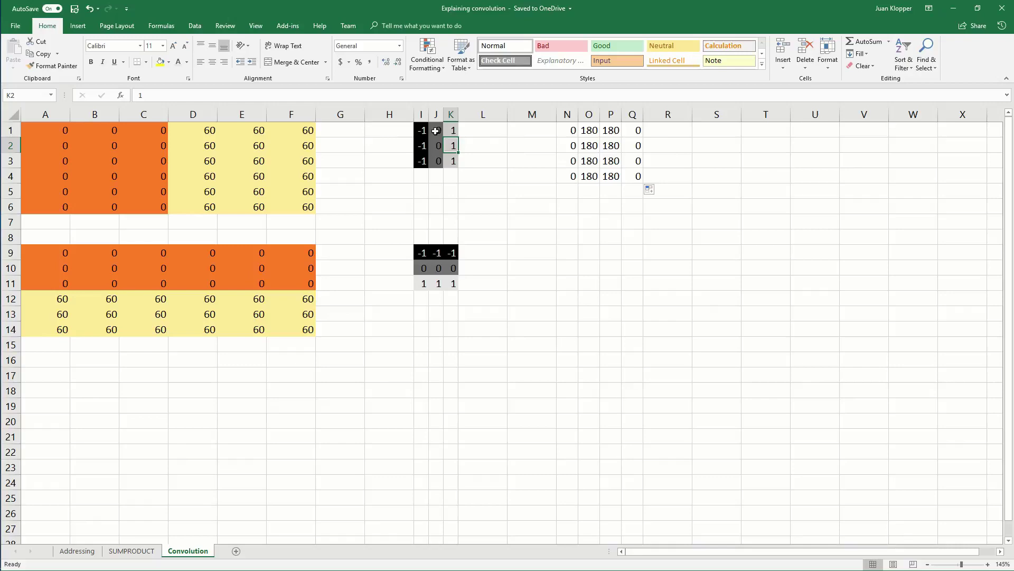
pyautogui.click(439, 159)
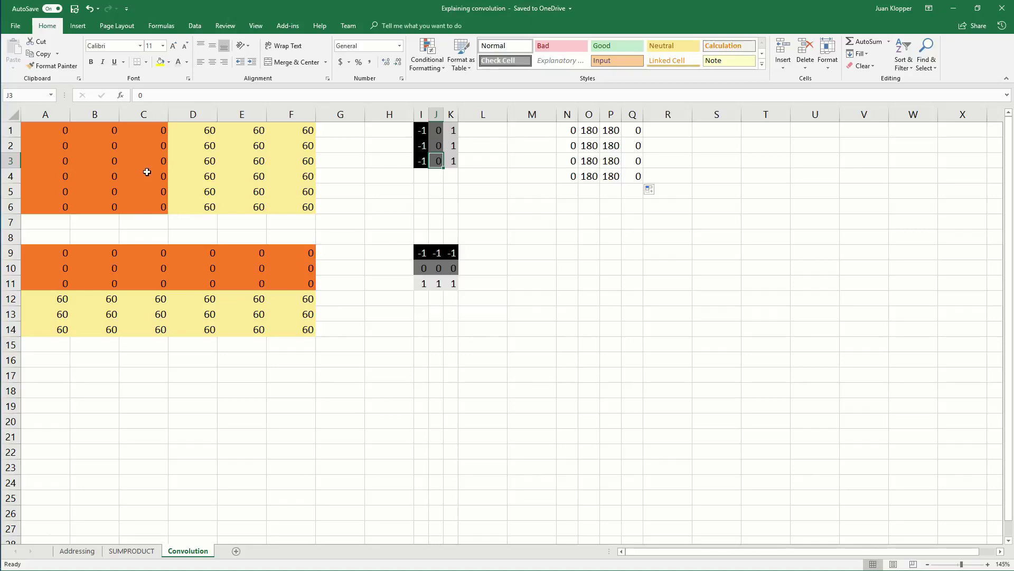
pyautogui.moveTo(45, 130)
pyautogui.mouseDown()
pyautogui.moveTo(267, 191)
pyautogui.moveTo(280, 211)
pyautogui.mouseUp()
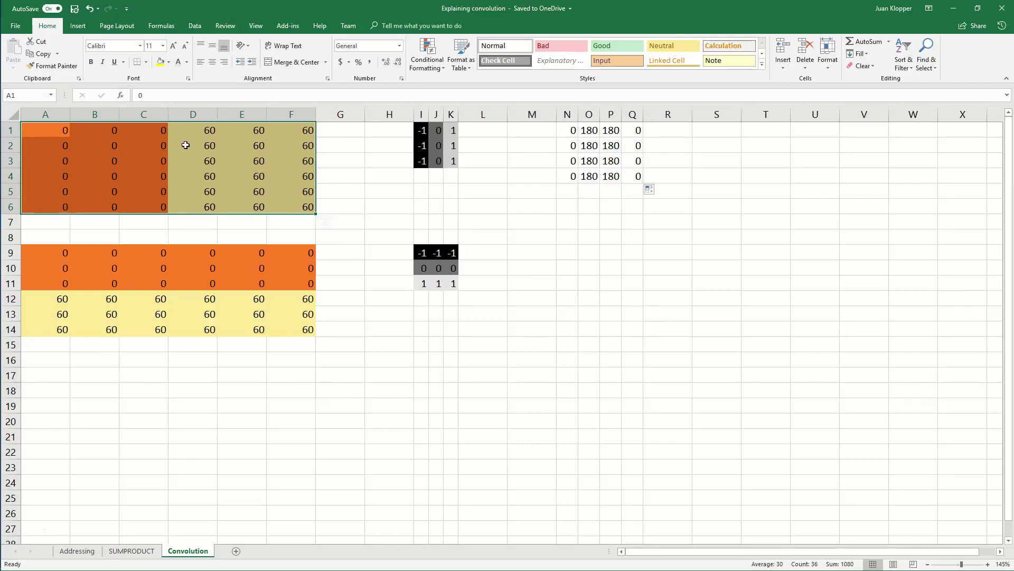
pyautogui.click(167, 196)
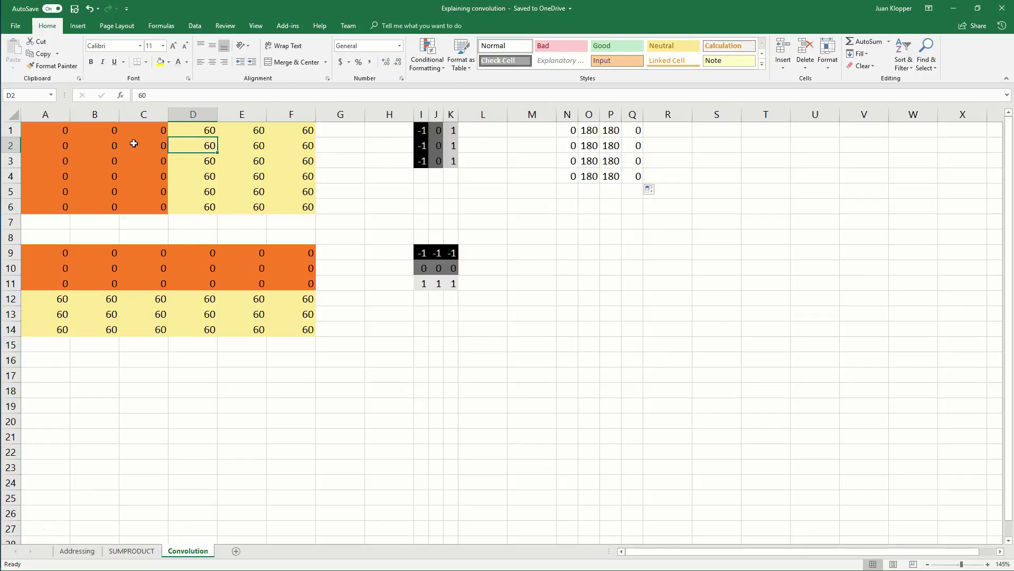
# Step: Review the custom color scale rule settings for the upper image grid A1:F6 and close them without applying a rule
pyautogui.moveTo(61, 129); pyautogui.dragTo(296, 206)
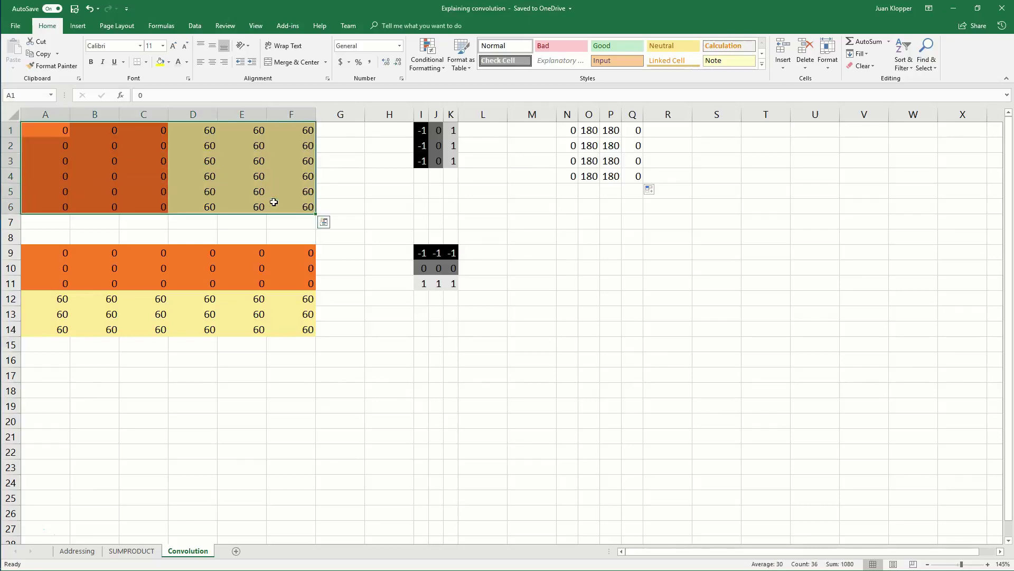
pyautogui.click(418, 69)
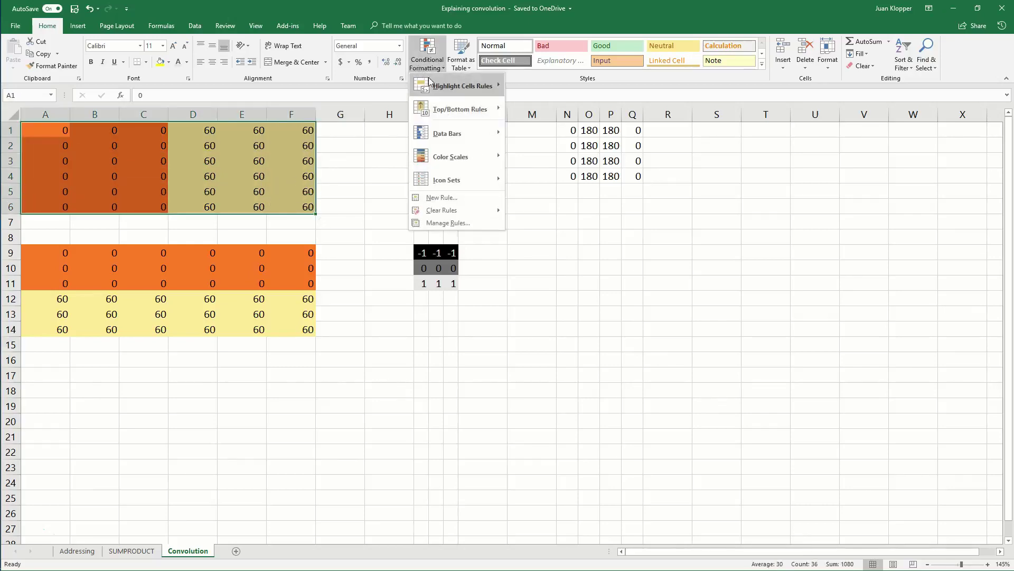
pyautogui.moveTo(455, 157)
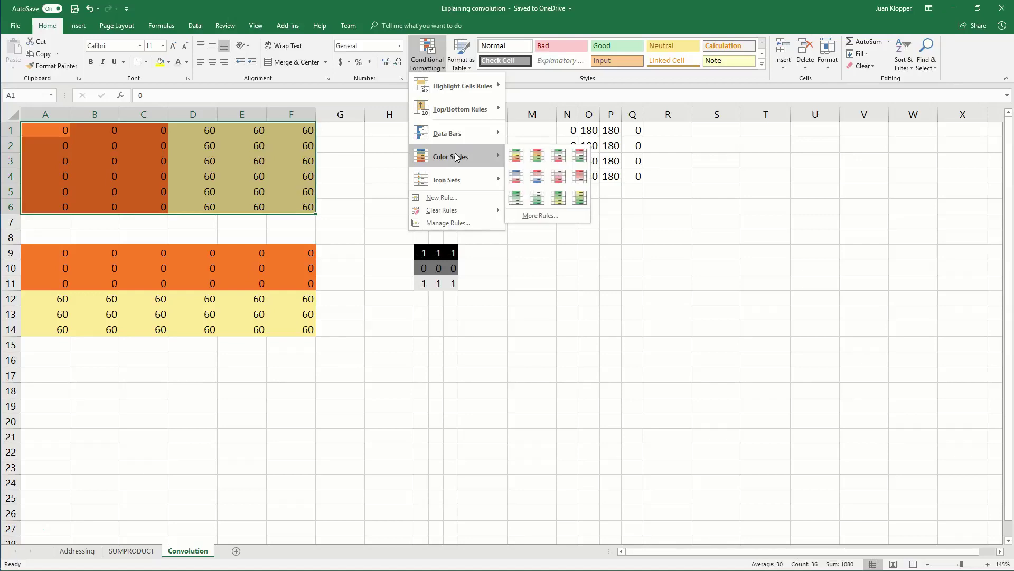
pyautogui.click(554, 213)
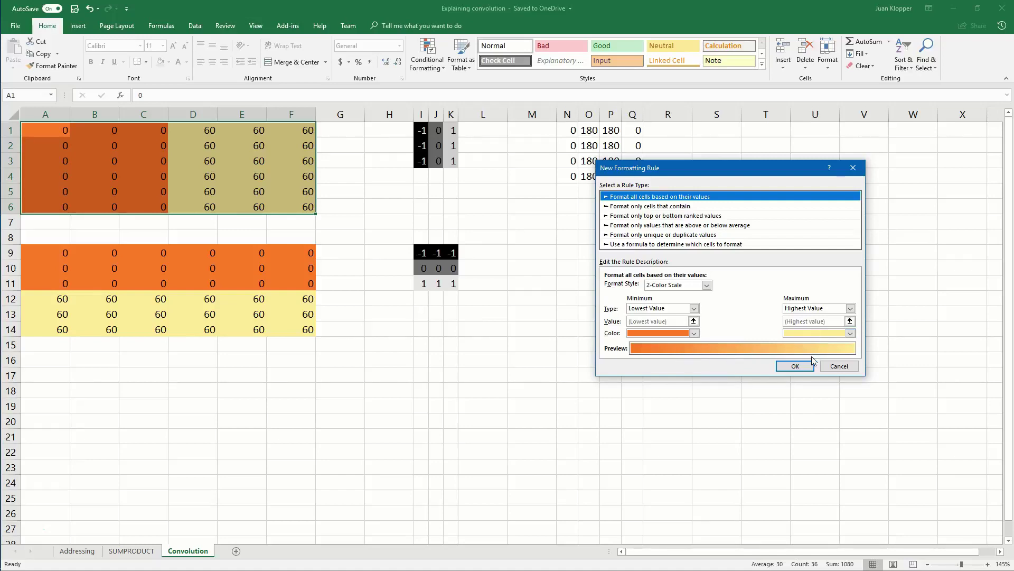
pyautogui.click(839, 366)
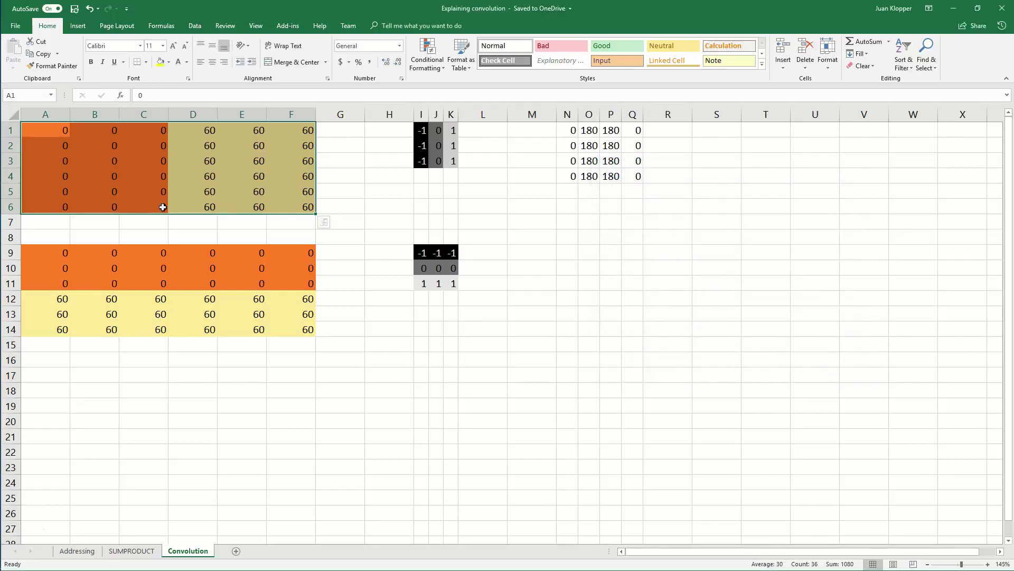
pyautogui.click(192, 205)
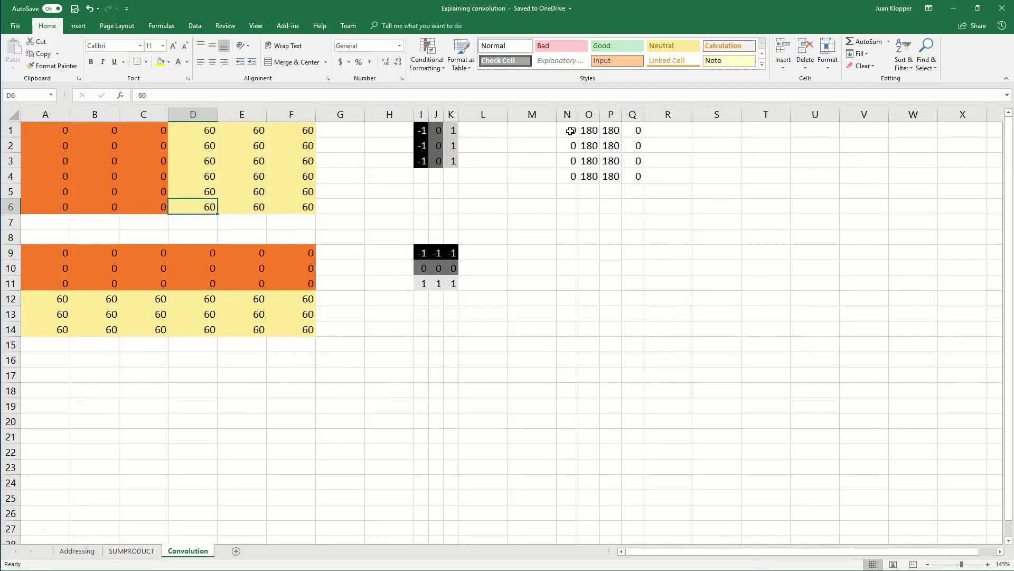
# Step: Apply a 2-Color Scale rule to N1:Q4 with dark gray for the lowest value and light gray for the highest
pyautogui.moveTo(570, 130); pyautogui.dragTo(624, 177)
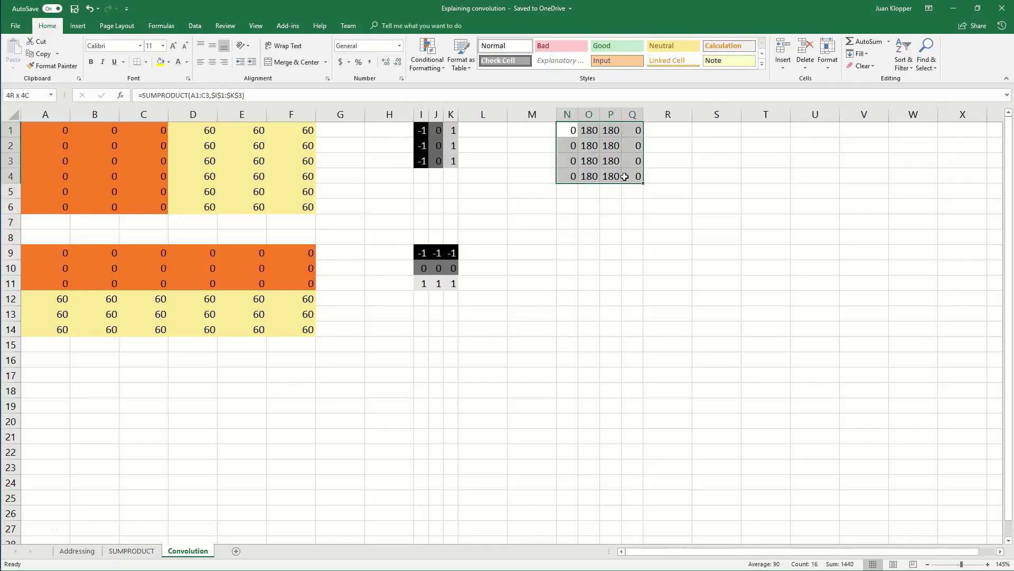
pyautogui.click(433, 69)
pyautogui.moveTo(461, 158)
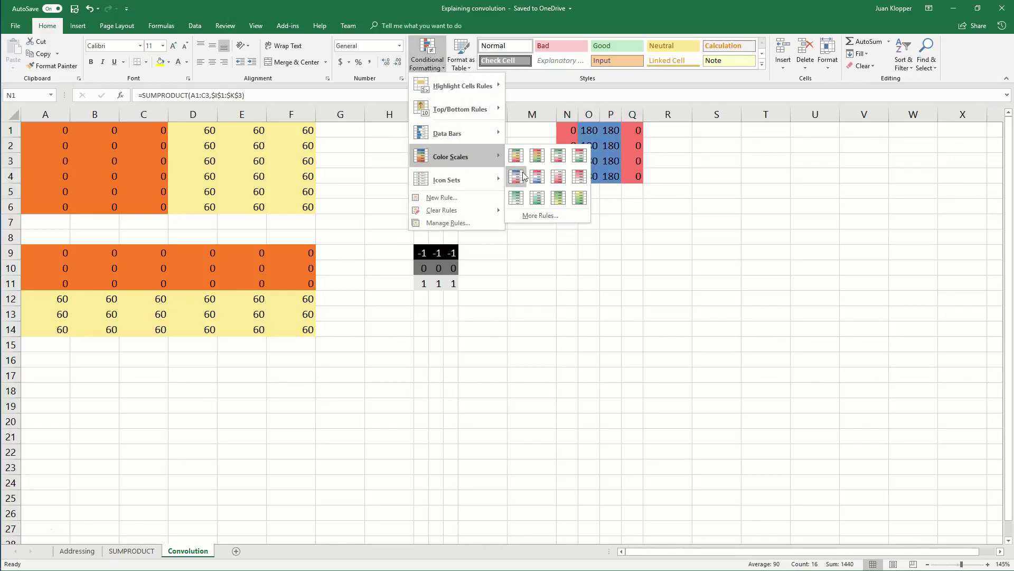
pyautogui.click(530, 213)
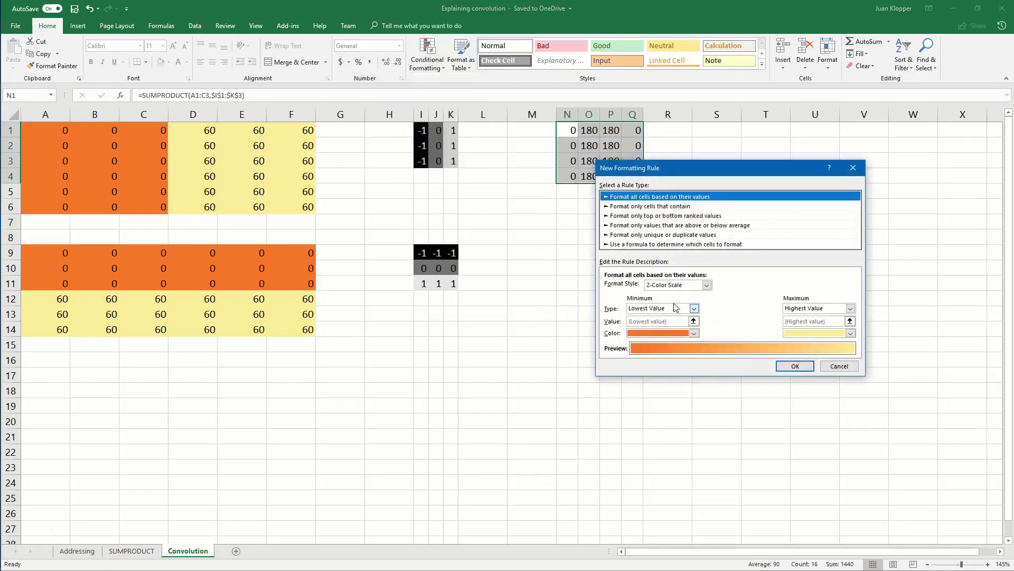
pyautogui.click(695, 333)
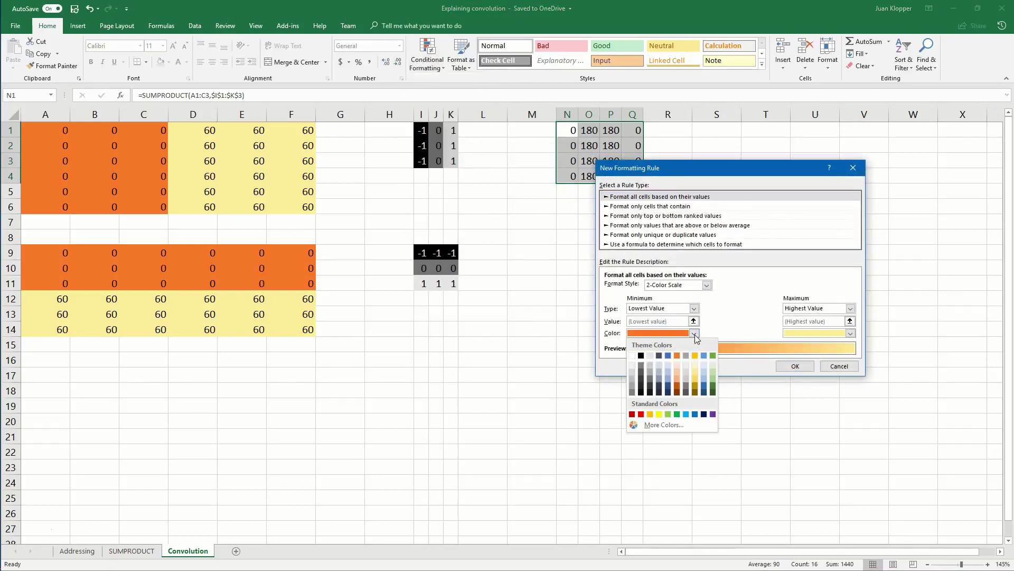
pyautogui.click(643, 365)
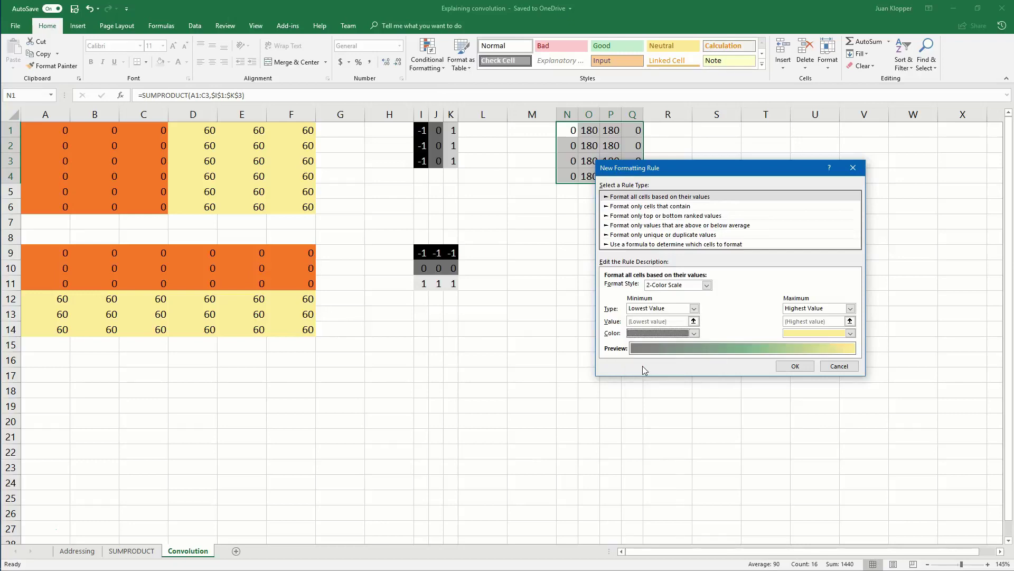
pyautogui.click(850, 334)
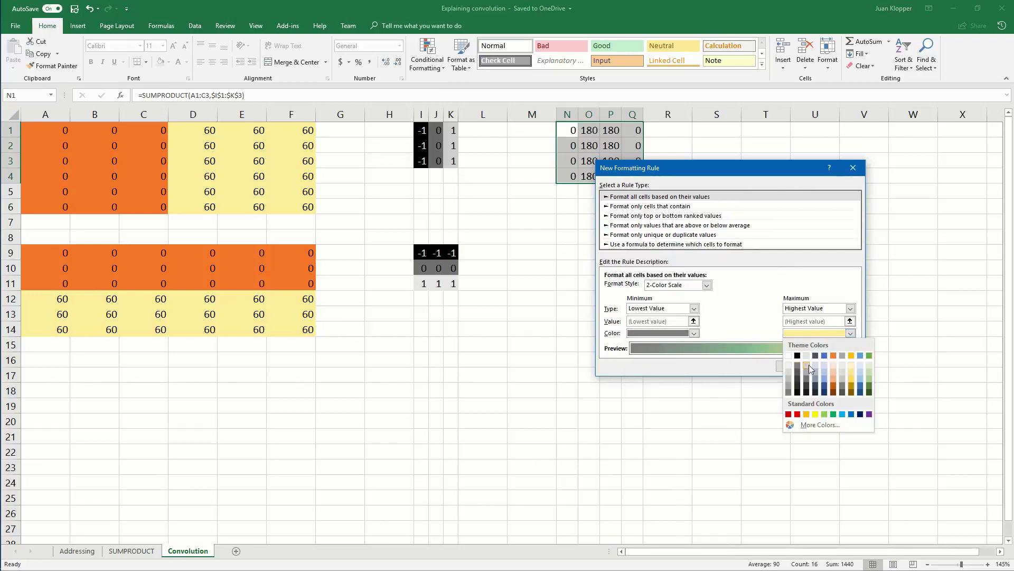
pyautogui.click(810, 365)
pyautogui.click(795, 366)
pyautogui.click(674, 247)
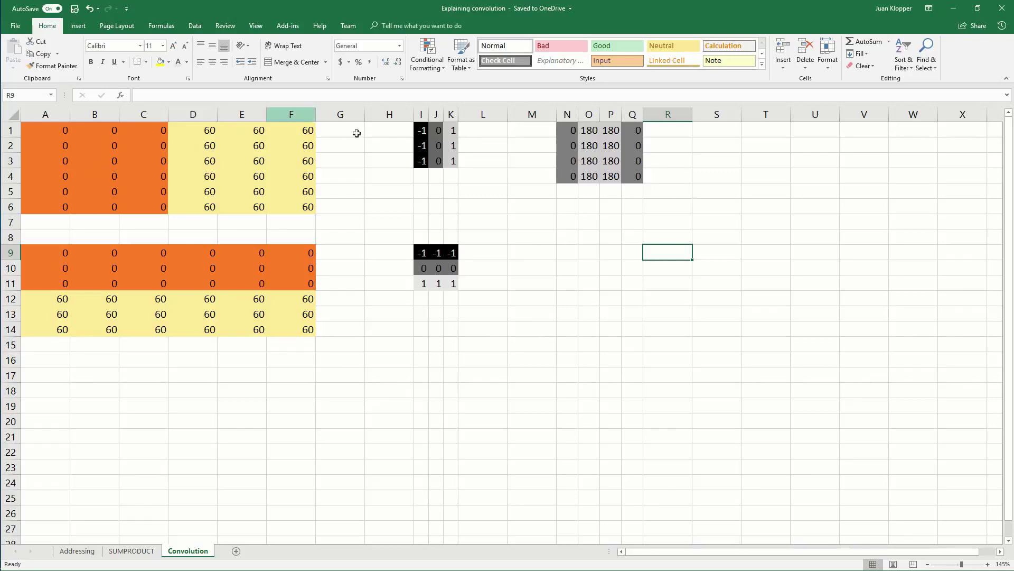
# Step: Examine the upper filter I1:K3, its middle-row cells I2, J2 and K2, and the output formula in O2
pyautogui.moveTo(452, 128); pyautogui.dragTo(421, 161)
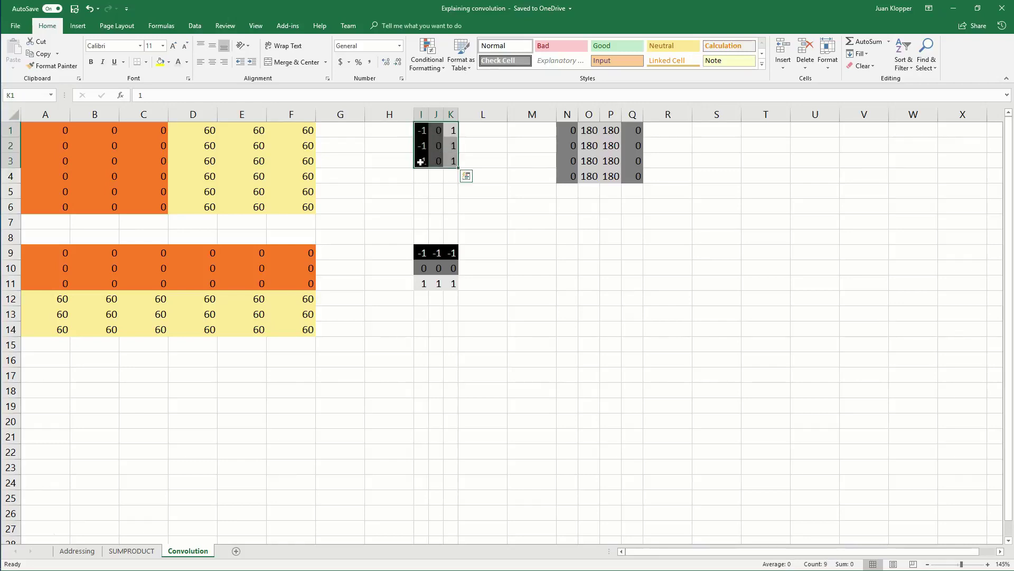
pyautogui.click(592, 142)
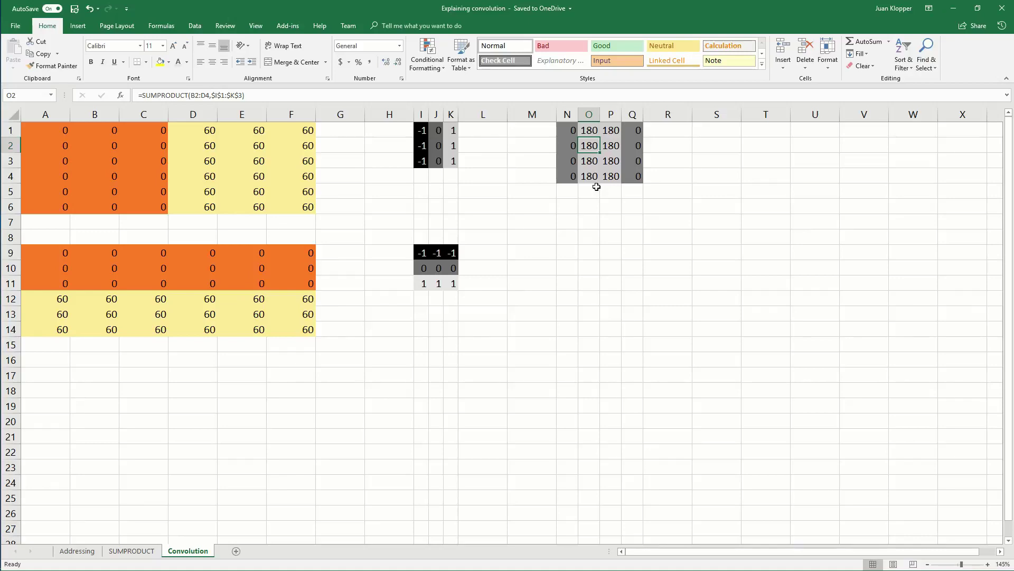
pyautogui.click(422, 130)
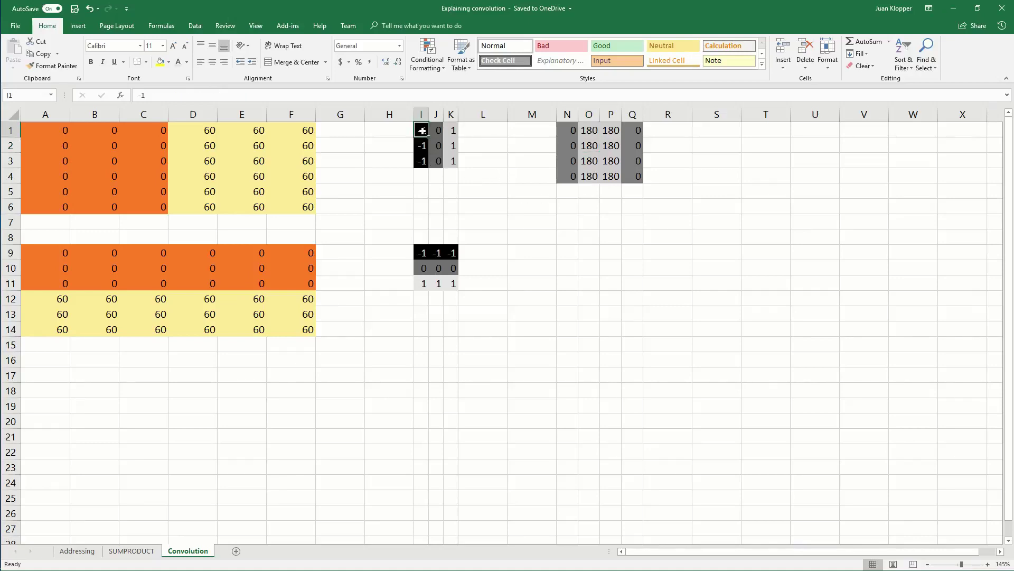
pyautogui.moveTo(422, 131); pyautogui.dragTo(450, 156)
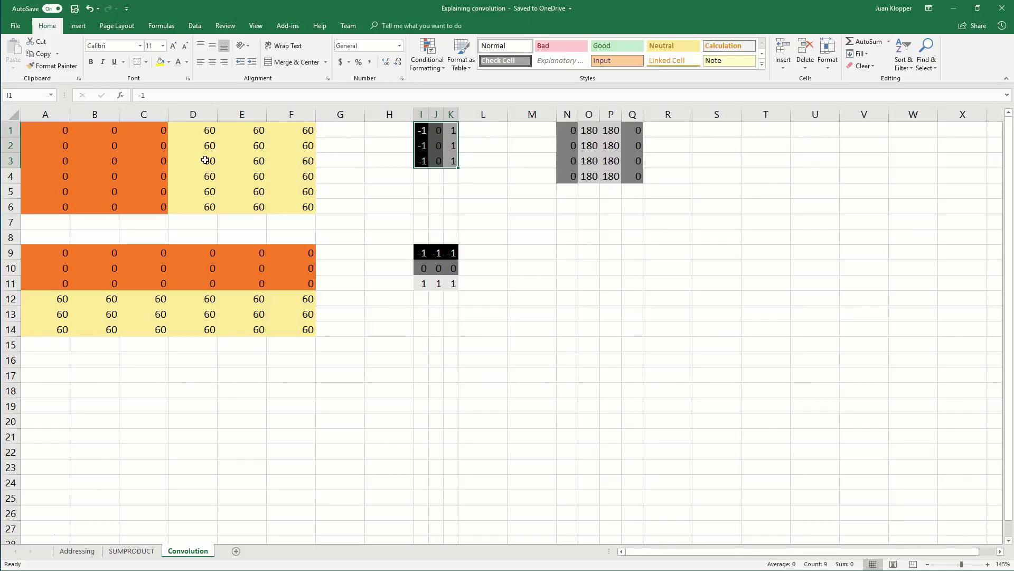
pyautogui.click(426, 148)
pyautogui.click(438, 146)
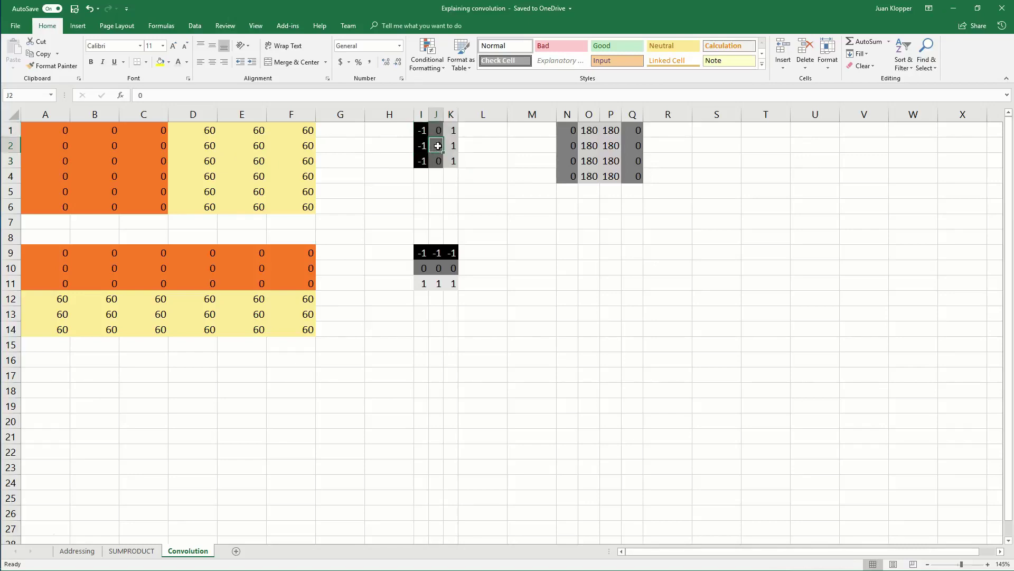
pyautogui.click(452, 147)
pyautogui.moveTo(422, 131); pyautogui.dragTo(449, 157)
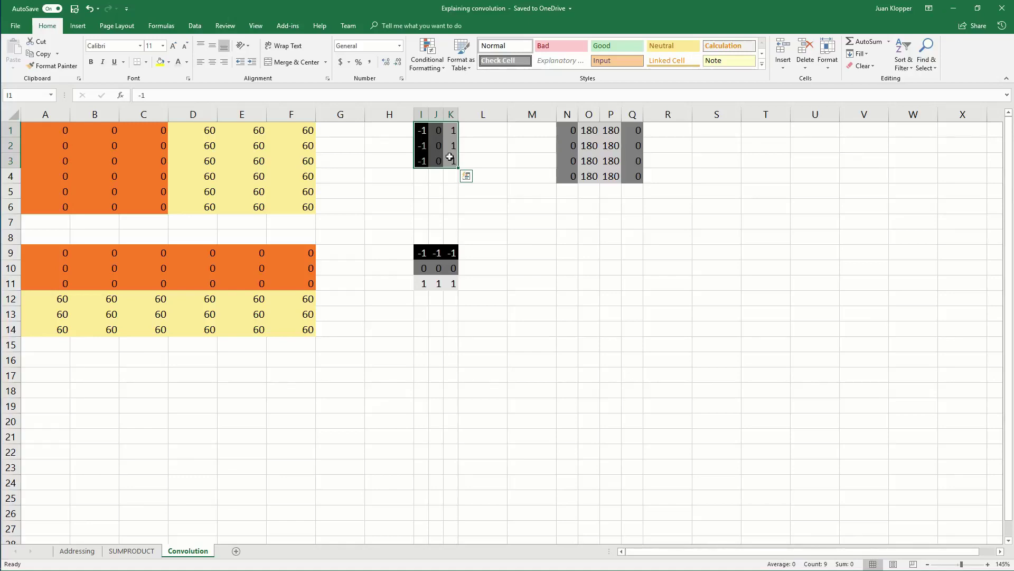
# Step: Examine the output formula in O3, the image blocks A1:B3 and B4:D6, and the filter I1:K3 again
pyautogui.click(583, 160)
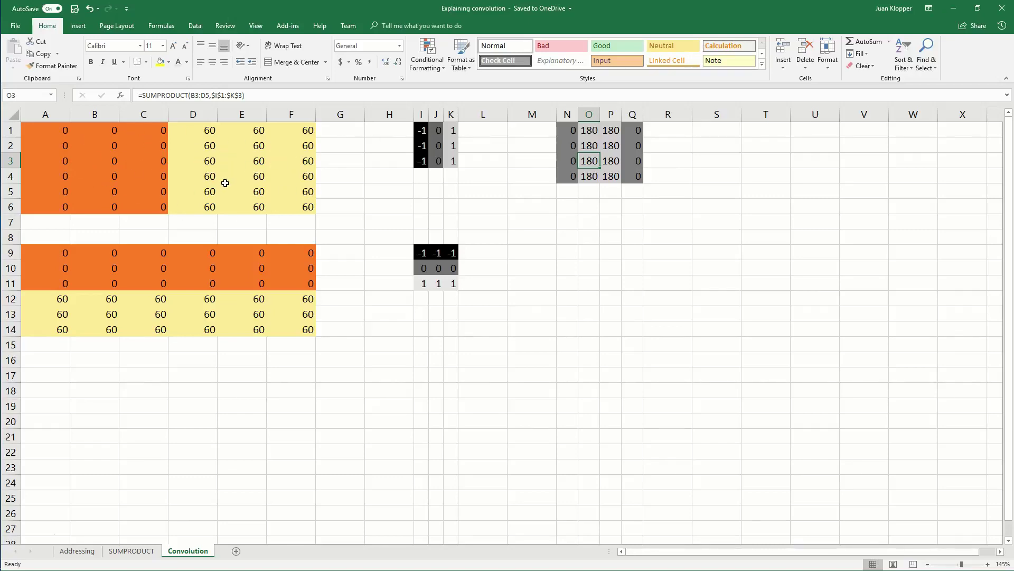
pyautogui.moveTo(64, 134); pyautogui.dragTo(110, 156)
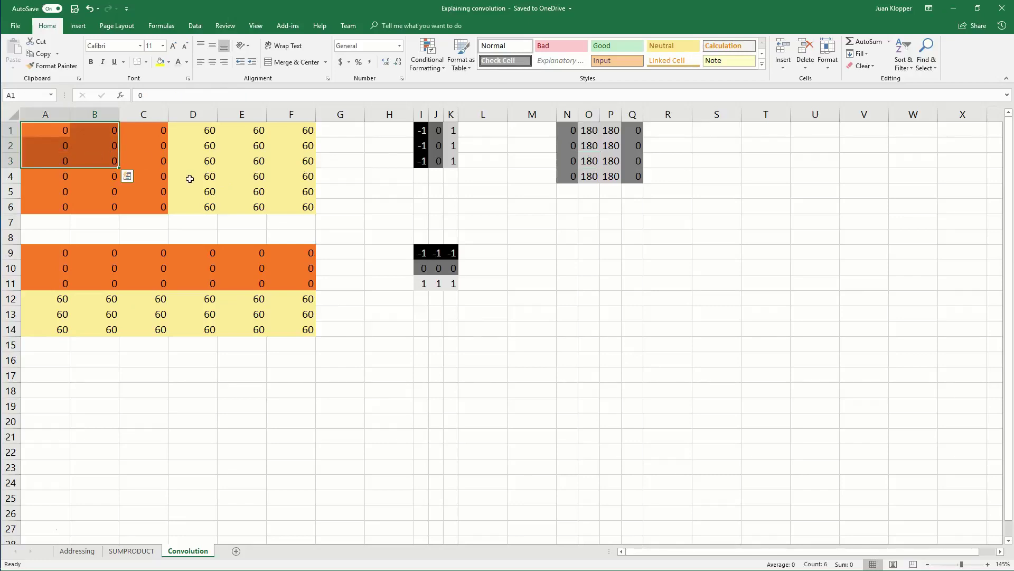
pyautogui.moveTo(203, 179); pyautogui.dragTo(106, 208)
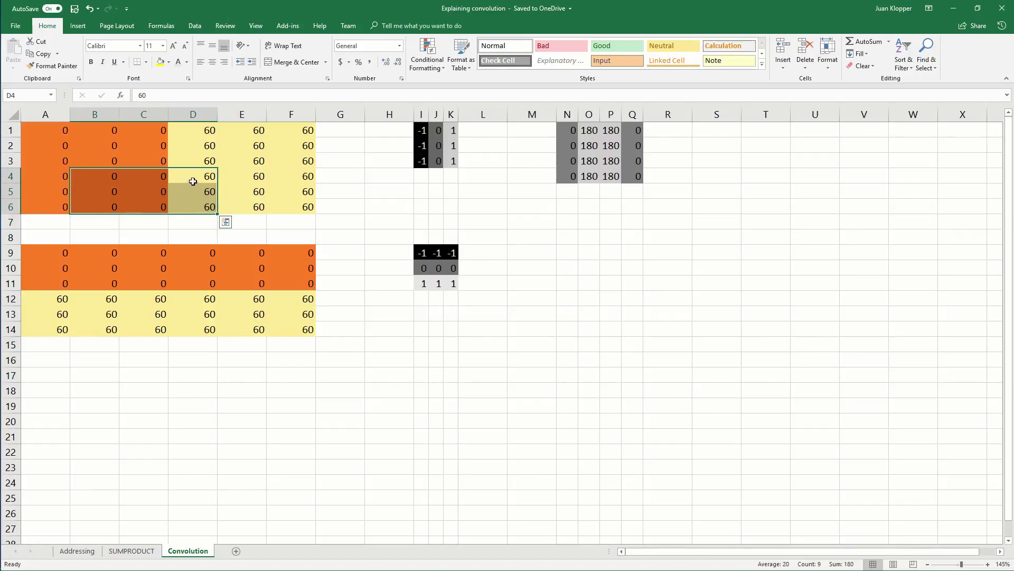
pyautogui.click(230, 164)
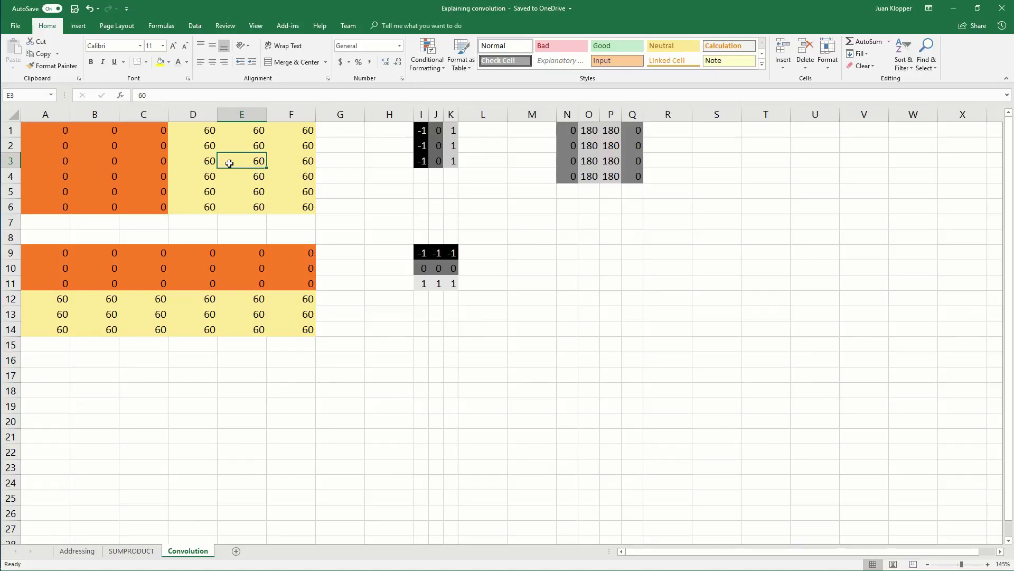
pyautogui.click(421, 129)
pyautogui.moveTo(421, 128); pyautogui.dragTo(449, 163)
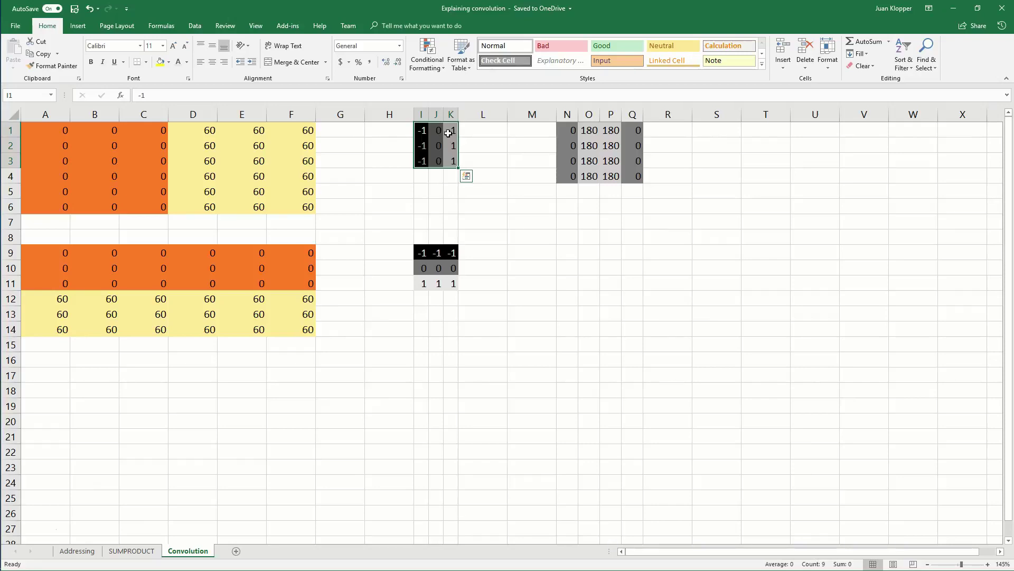
pyautogui.click(438, 191)
pyautogui.moveTo(421, 133); pyautogui.dragTo(457, 161)
pyautogui.click(527, 251)
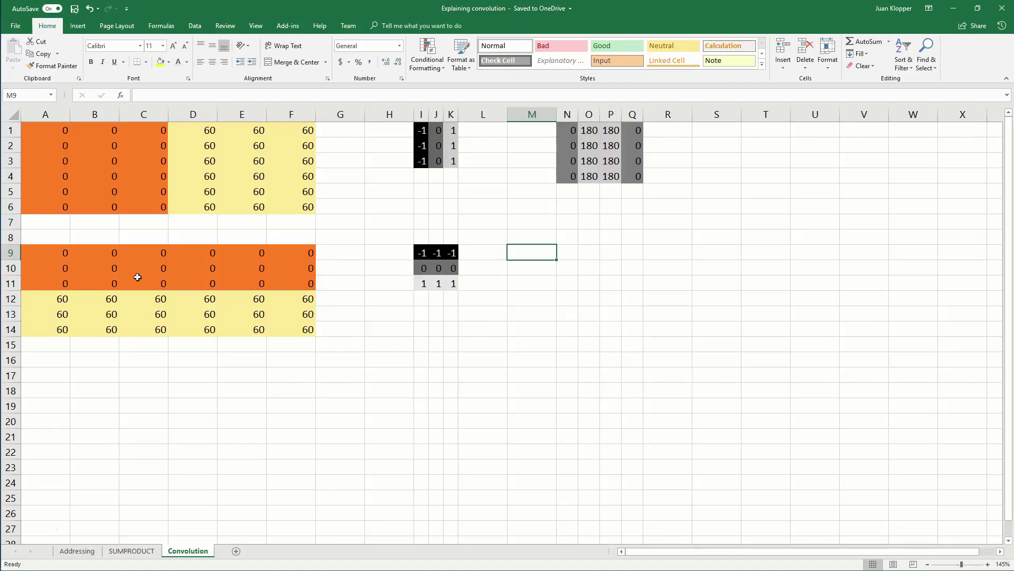
# Step: Enter =SUMPRODUCT(A9:C11,$I$9:$K$11) in N9 and fill it across the output range N9:Q12
pyautogui.click(564, 252)
pyautogui.write('=SUMP')
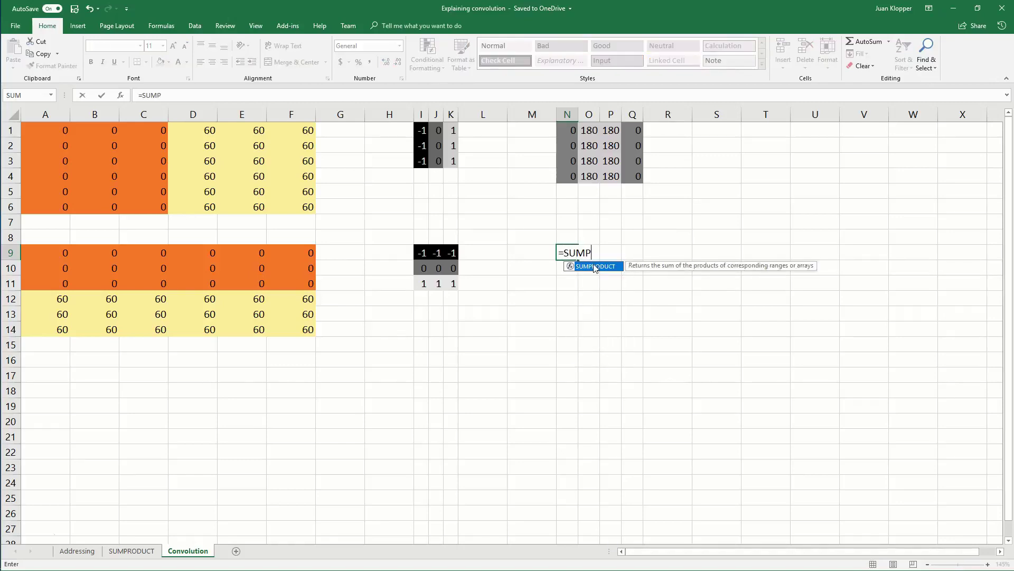
pyautogui.doubleClick(595, 266)
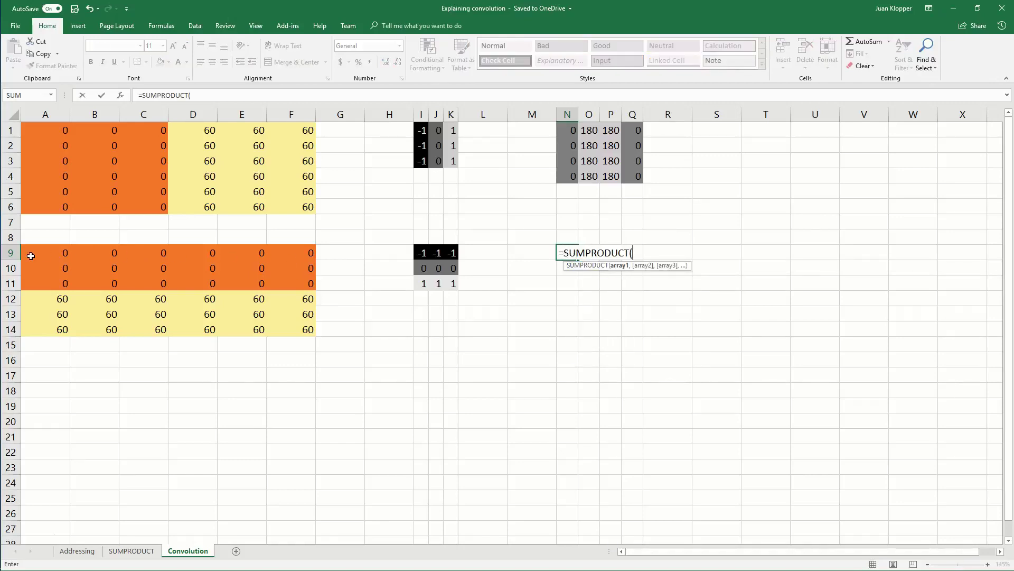
pyautogui.moveTo(33, 253); pyautogui.dragTo(99, 282)
pyautogui.moveTo(138, 281); pyautogui.dragTo(139, 281)
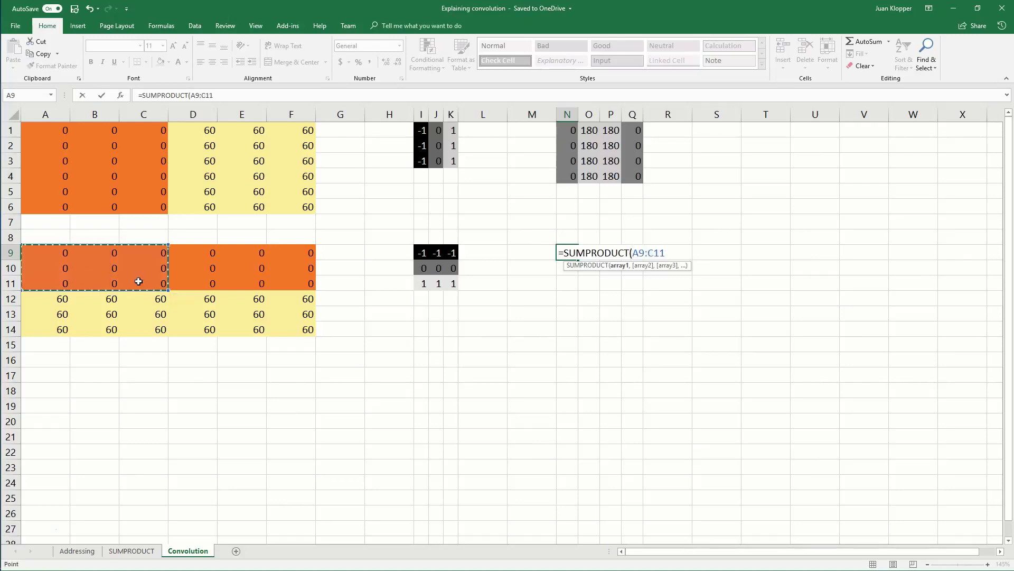
pyautogui.write(',')
pyautogui.moveTo(421, 252); pyautogui.dragTo(451, 282)
pyautogui.press('F4')
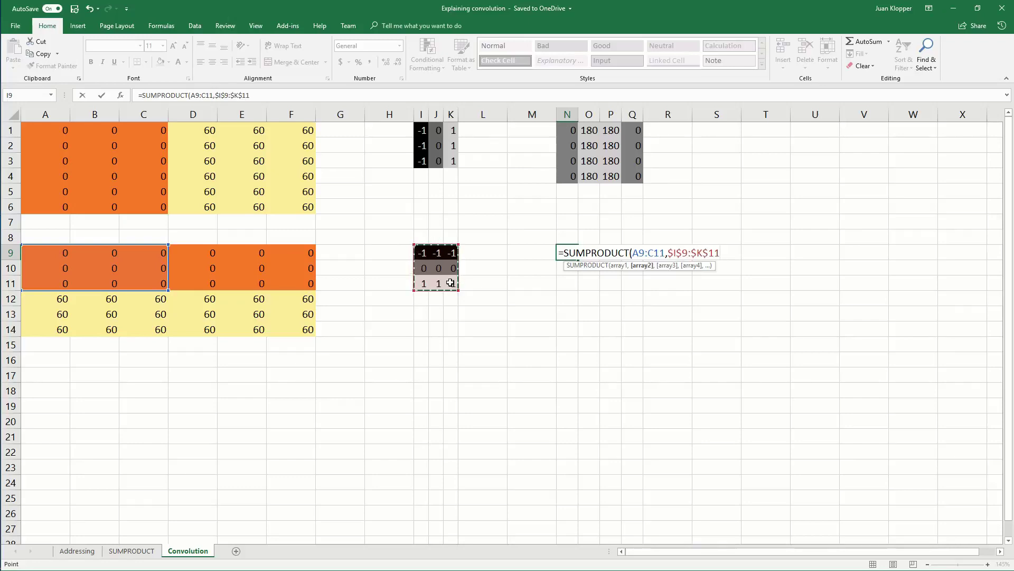
pyautogui.press('Return')
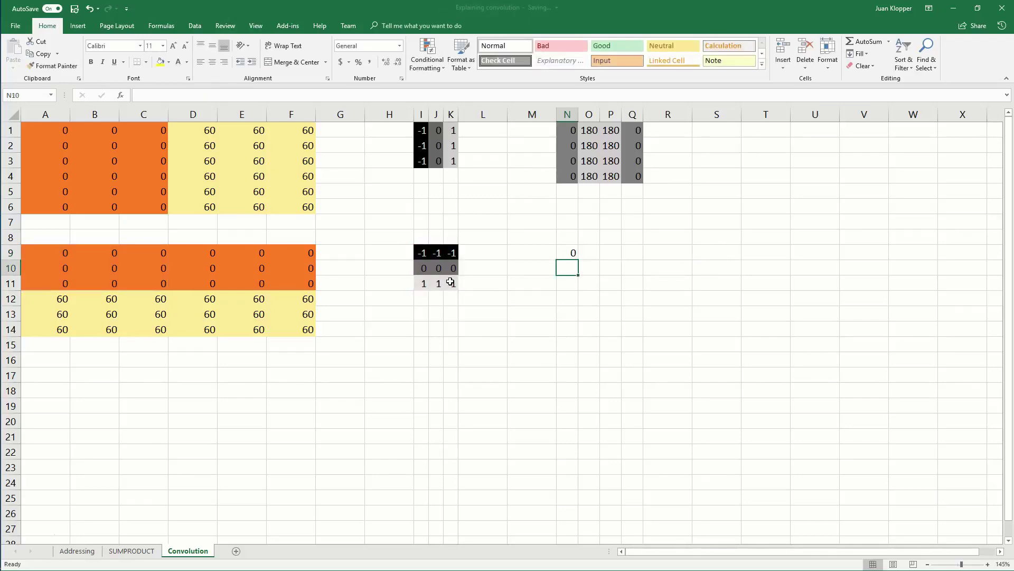
pyautogui.click(563, 254)
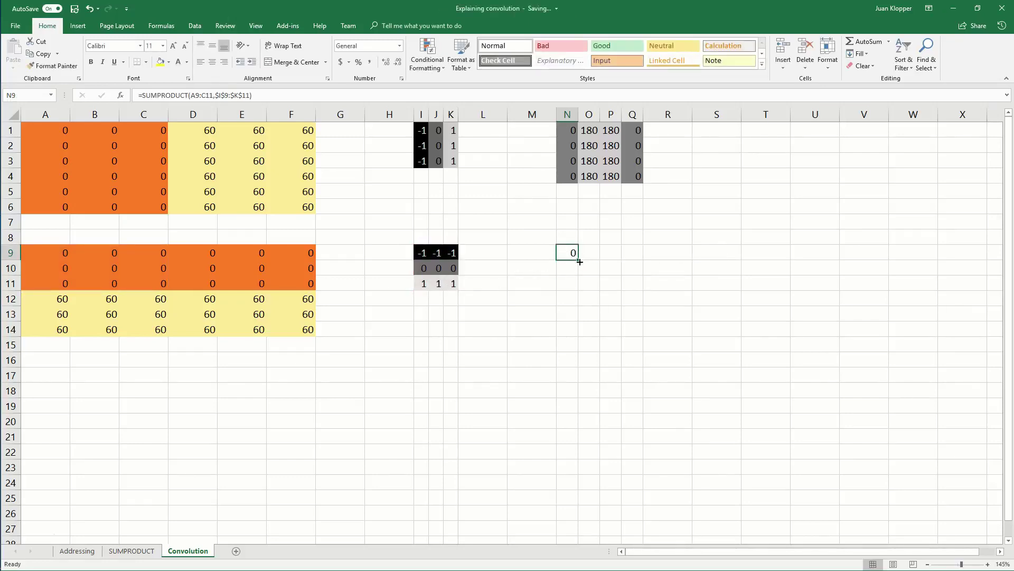
pyautogui.moveTo(579, 260); pyautogui.dragTo(642, 304)
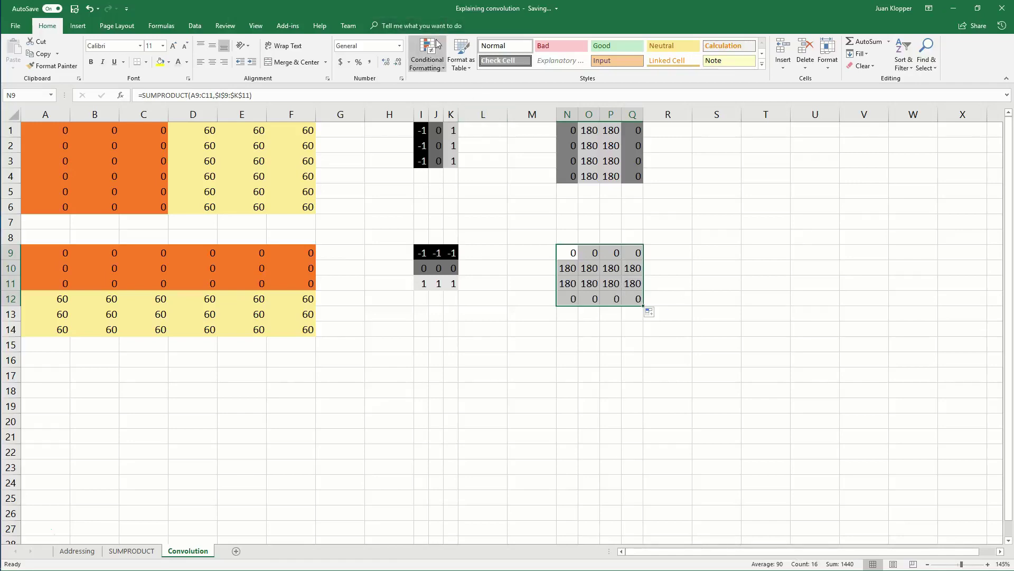
# Step: Apply a 2-Color Scale rule to N9:Q12 with black for the lowest value and light gray for the highest
pyautogui.click(434, 59)
pyautogui.moveTo(446, 155)
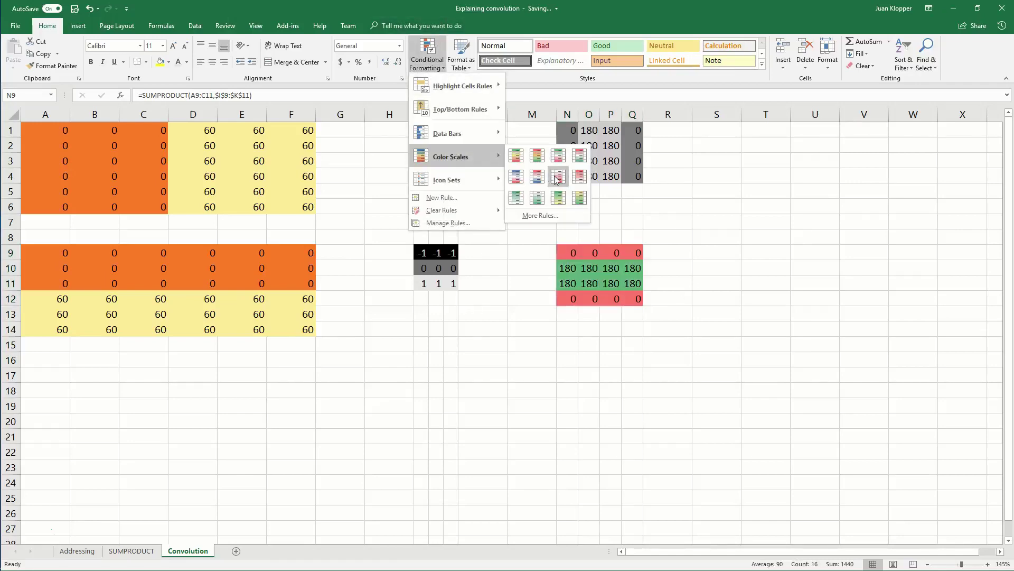
pyautogui.click(542, 215)
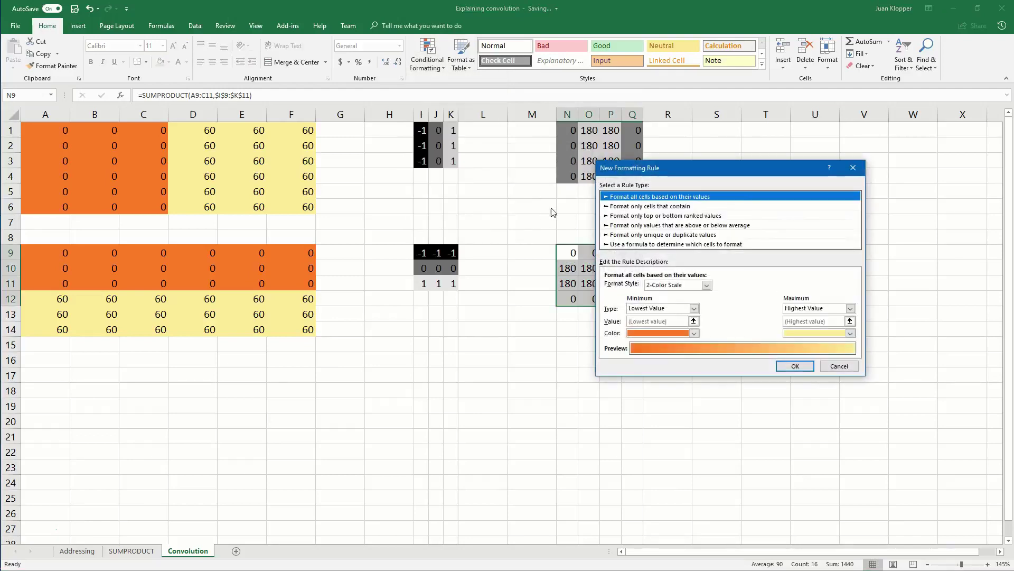
pyautogui.click(662, 331)
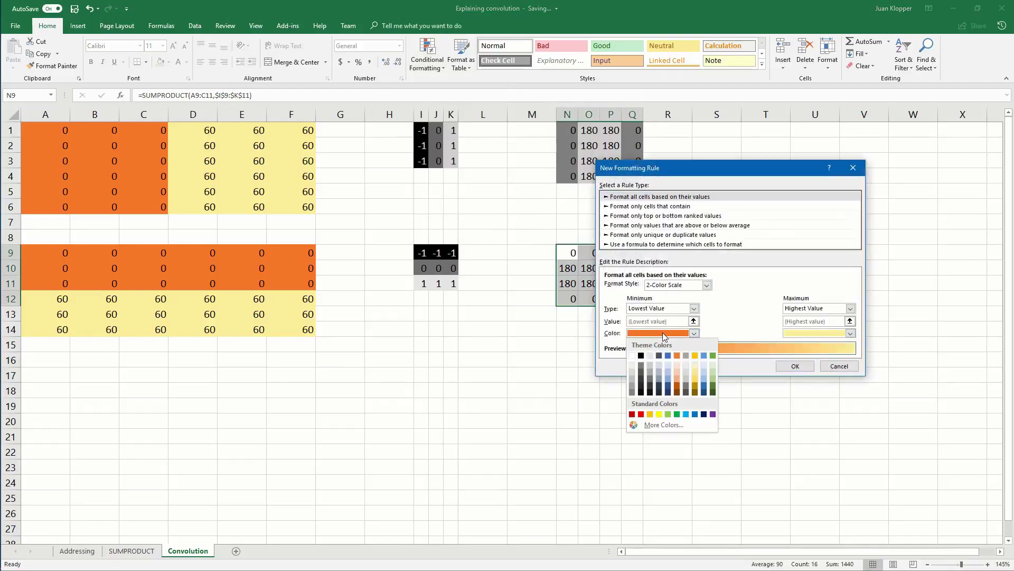
pyautogui.click(643, 355)
pyautogui.click(829, 332)
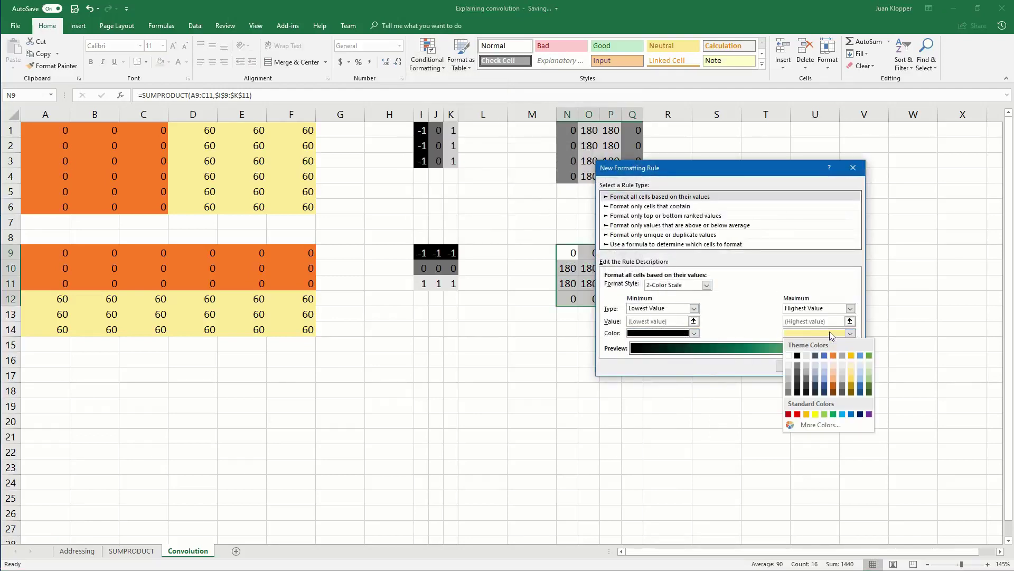
pyautogui.click(807, 355)
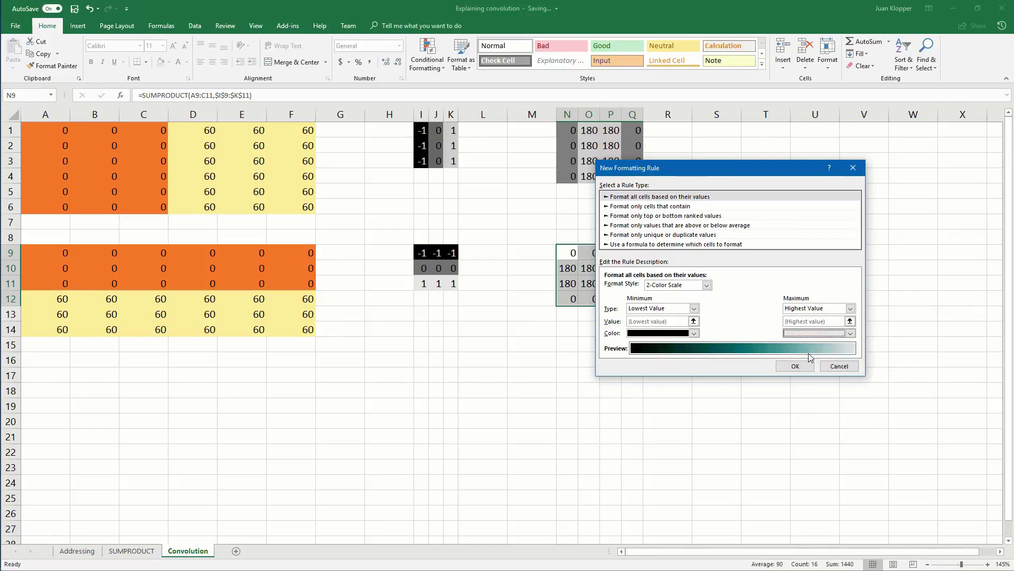
pyautogui.click(796, 365)
pyautogui.moveTo(688, 351); pyautogui.dragTo(694, 353)
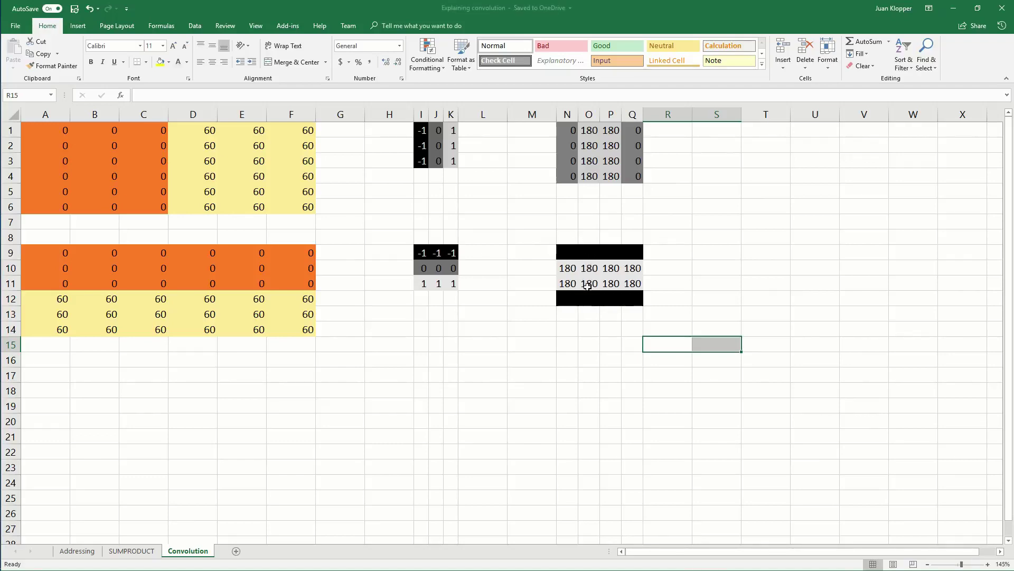
# Step: Set the font color of output rows N9:Q9 and N12:Q12 to white
pyautogui.click(586, 283)
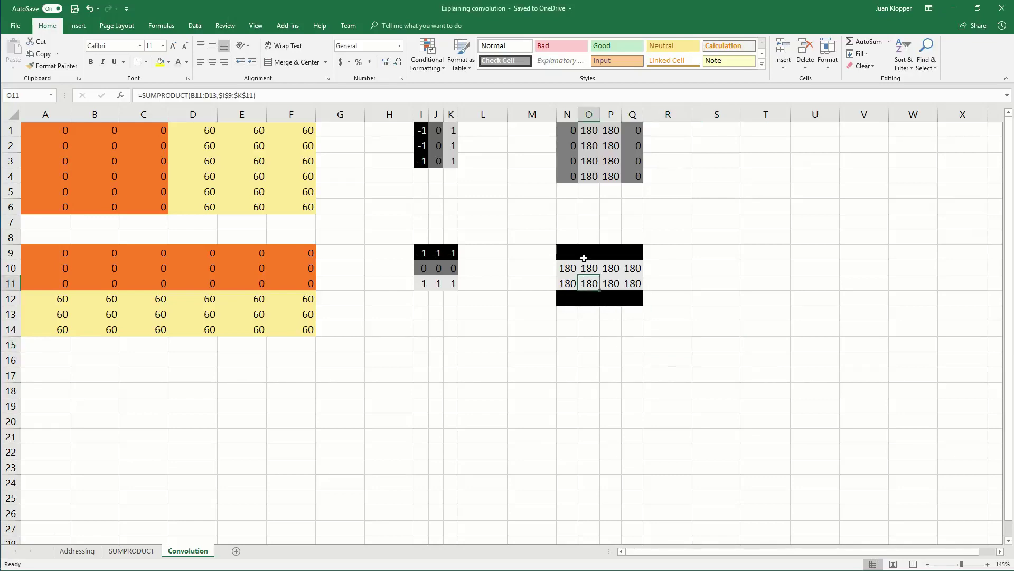
pyautogui.moveTo(566, 256); pyautogui.dragTo(635, 252)
pyautogui.click(178, 62)
pyautogui.moveTo(573, 299); pyautogui.dragTo(634, 299)
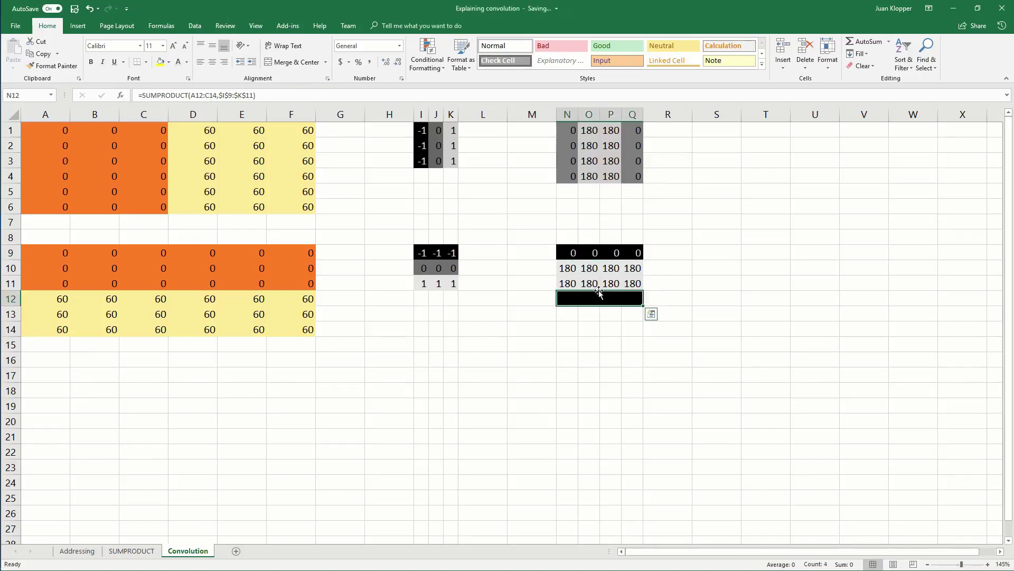
pyautogui.click(179, 62)
pyautogui.moveTo(436, 329); pyautogui.dragTo(450, 313)
pyautogui.click(505, 344)
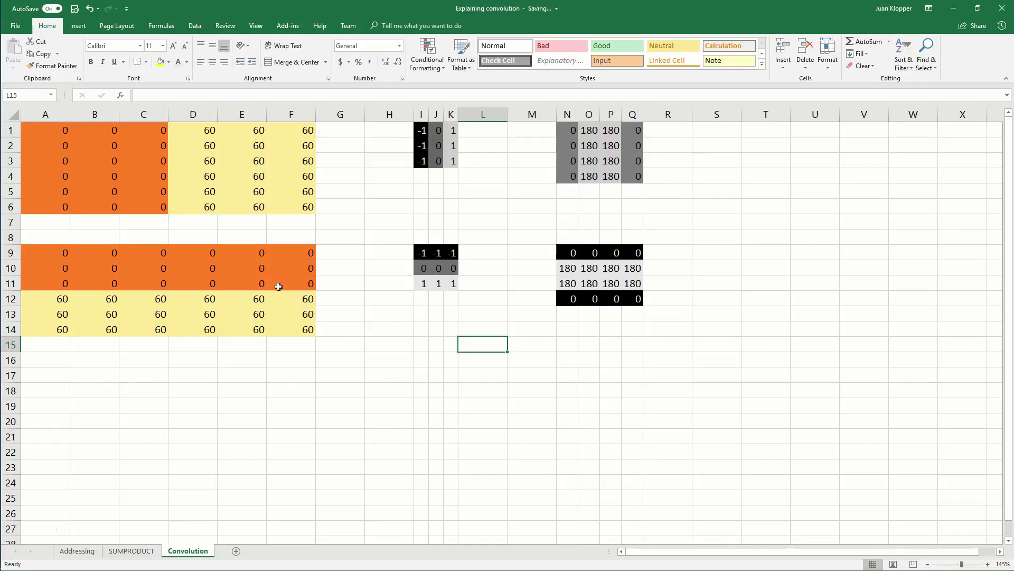
# Step: Select the filter I9:K11, then try shifting block A9:C11 across the lower image grid, cancelling each data replacement
pyautogui.moveTo(421, 251); pyautogui.dragTo(454, 281)
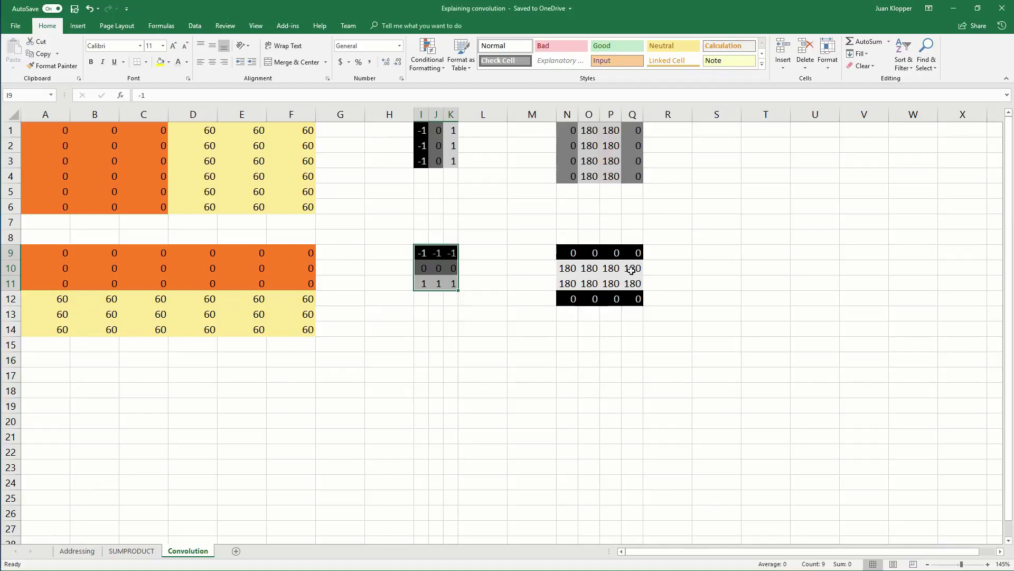
pyautogui.click(672, 298)
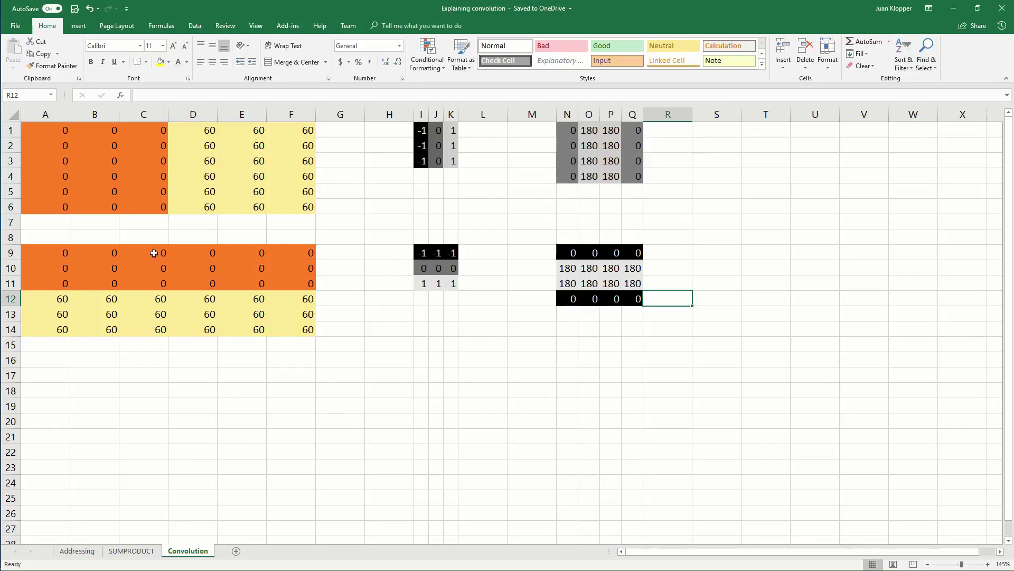
pyautogui.moveTo(64, 253); pyautogui.dragTo(186, 283)
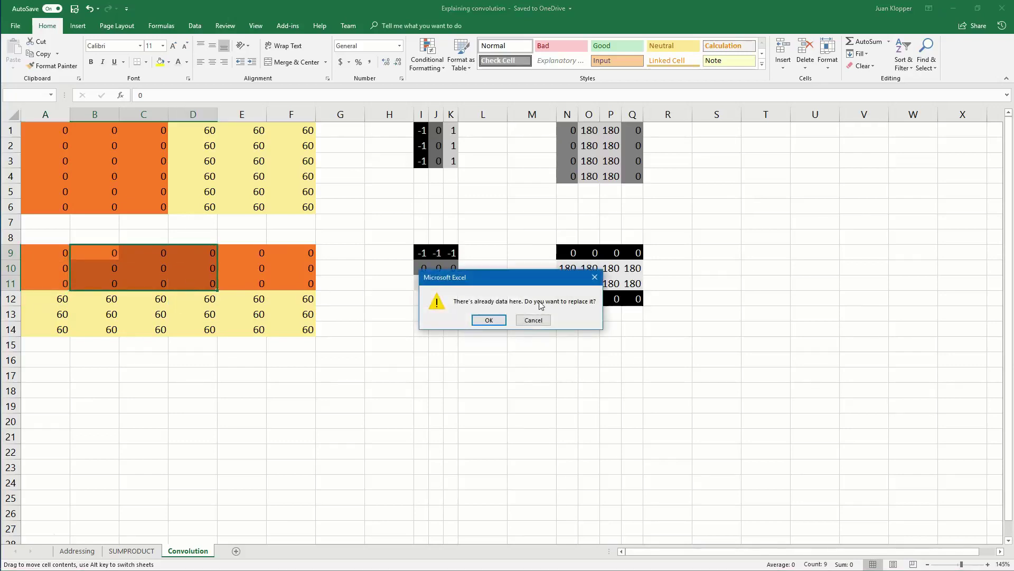
pyautogui.click(534, 319)
pyautogui.moveTo(154, 291); pyautogui.dragTo(314, 299)
pyautogui.click(534, 321)
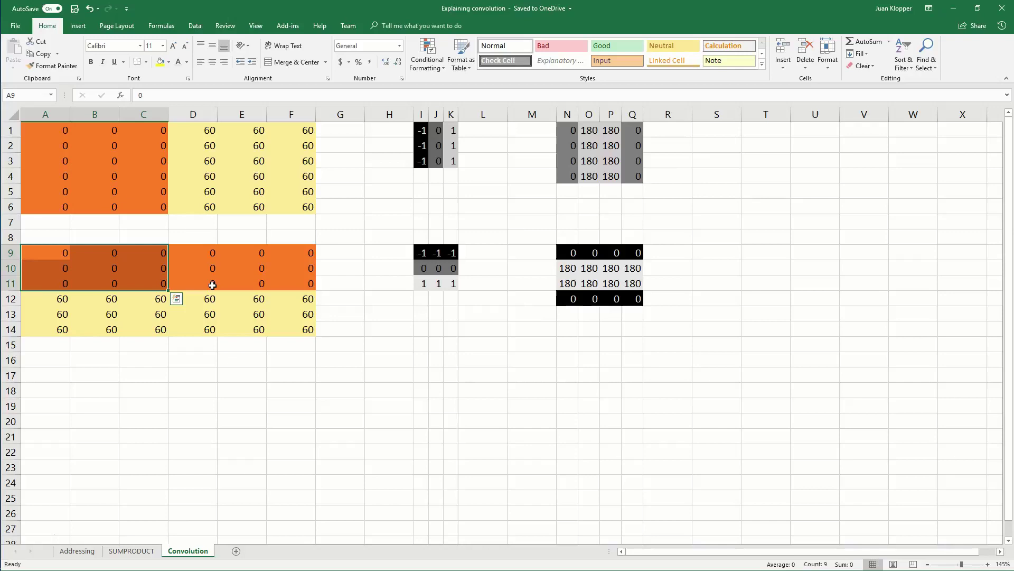
pyautogui.click(283, 339)
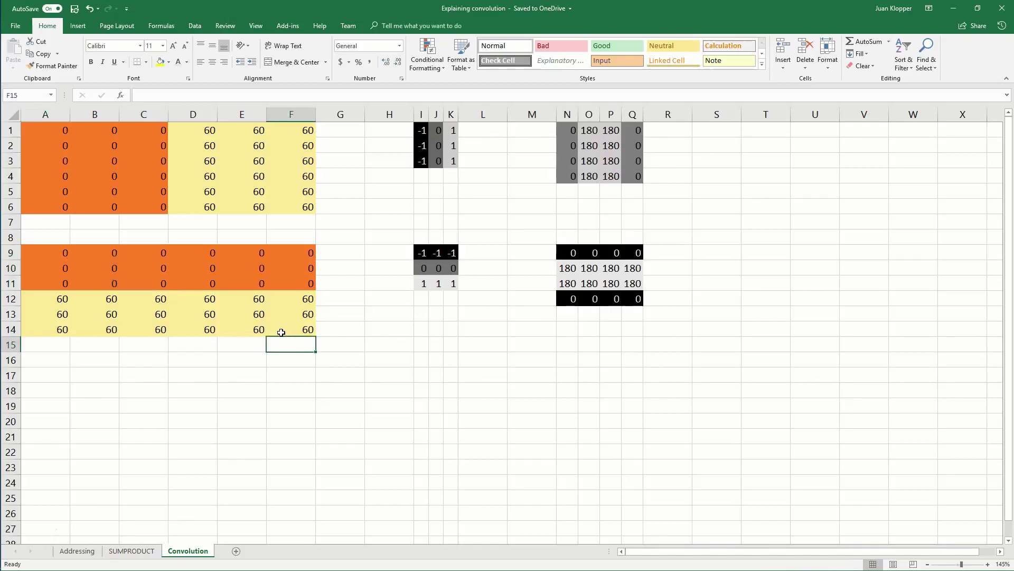